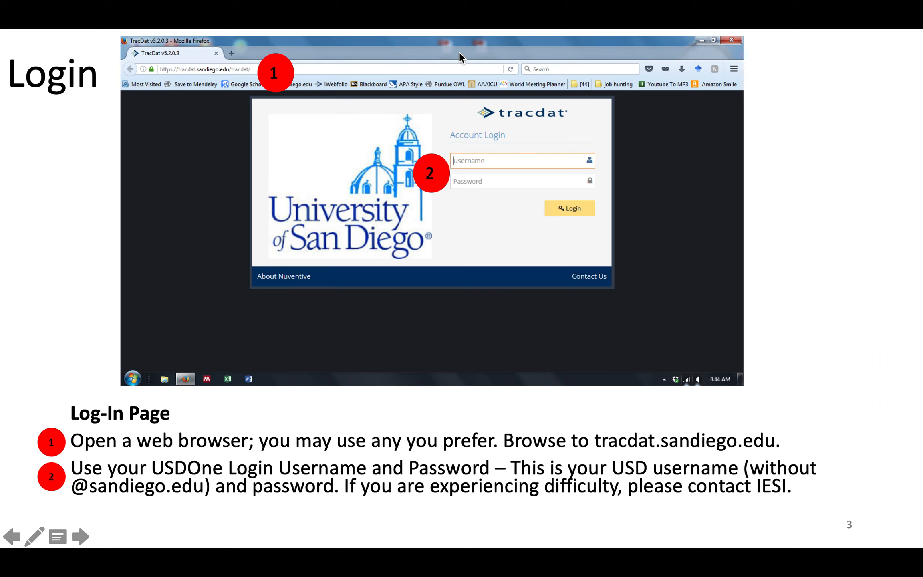
# End the slideshow so the deck returns to editing on slide 3, Login.
pyautogui.press('Escape')
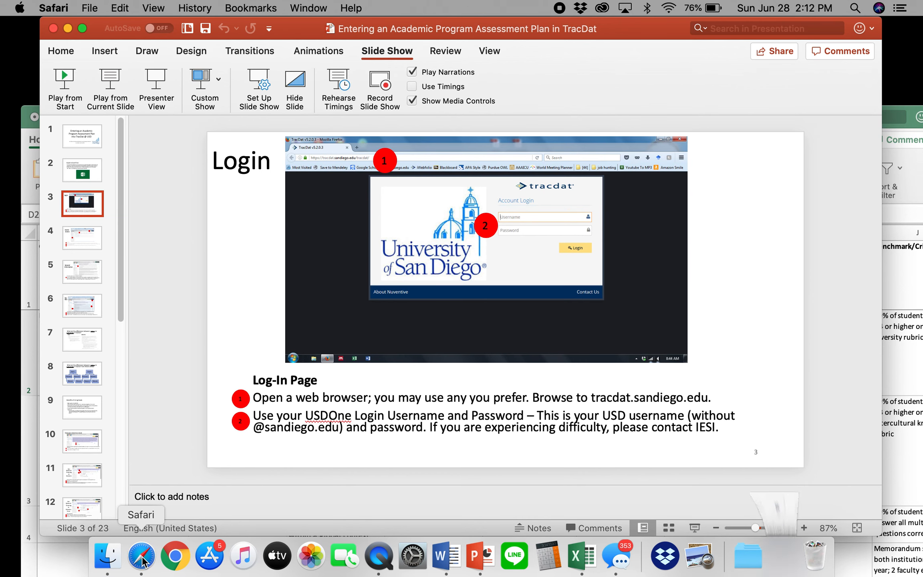
# Sign in to TracDat in Safari using the saved autofill credentials.
pyautogui.click(142, 559)
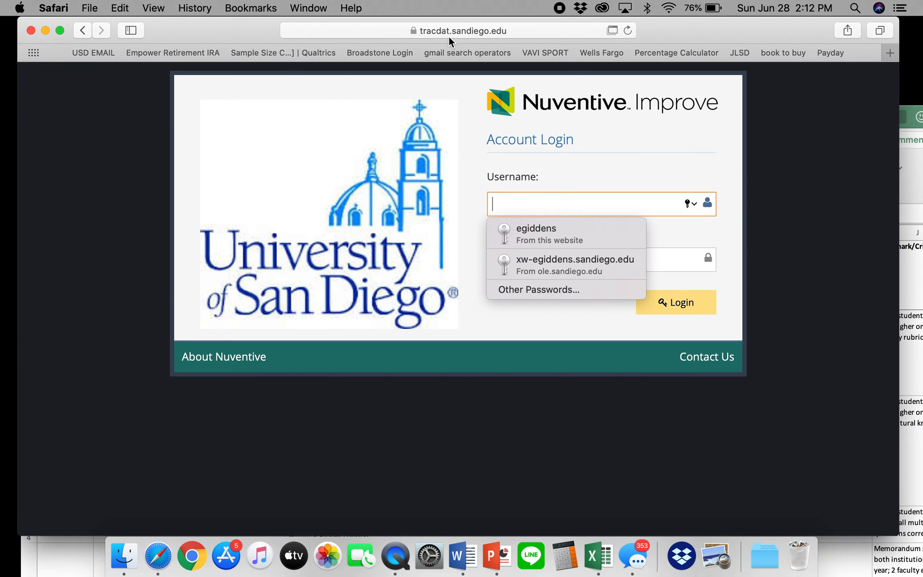
pyautogui.click(539, 237)
pyautogui.click(675, 302)
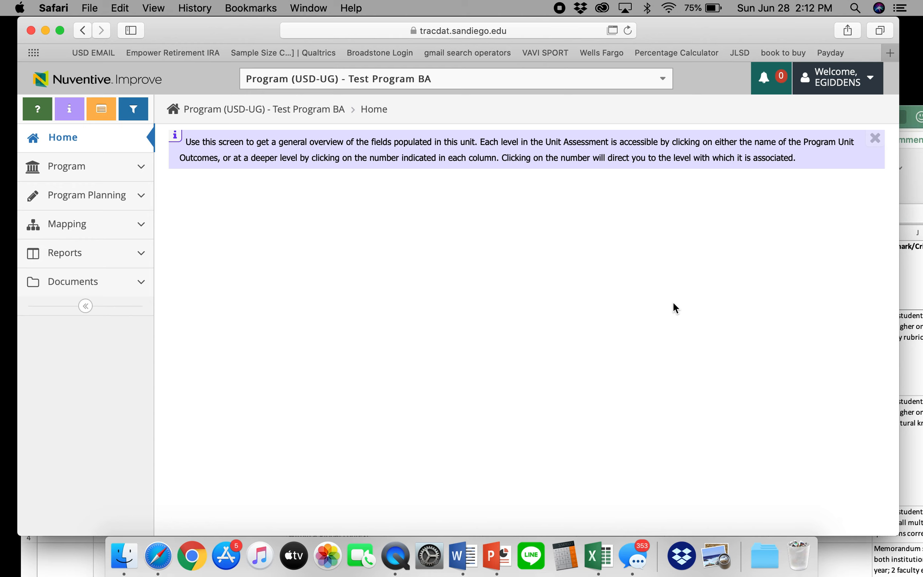
# Move the presentation to slide 4, Home Screen, then bring Safari back in front.
pyautogui.click(496, 555)
pyautogui.click(79, 244)
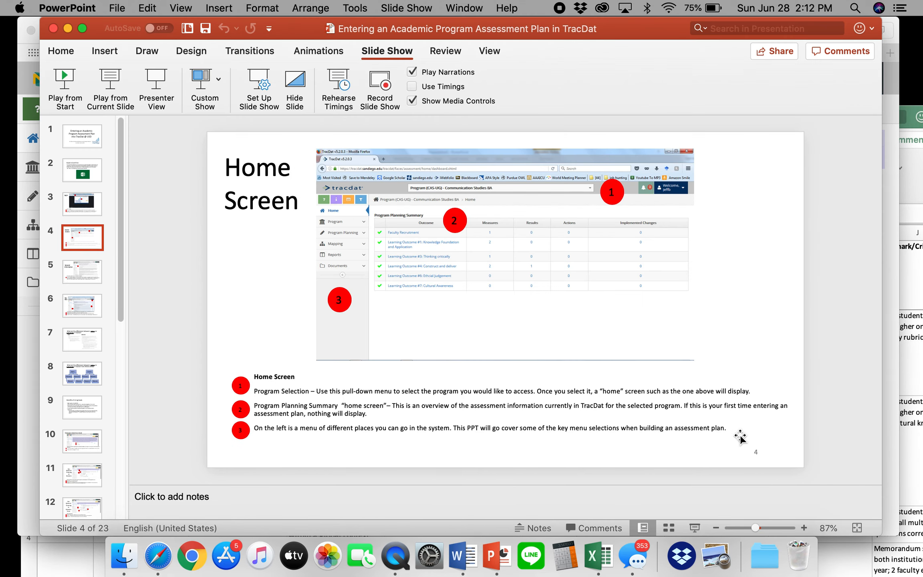
pyautogui.moveTo(468, 32); pyautogui.dragTo(561, 272)
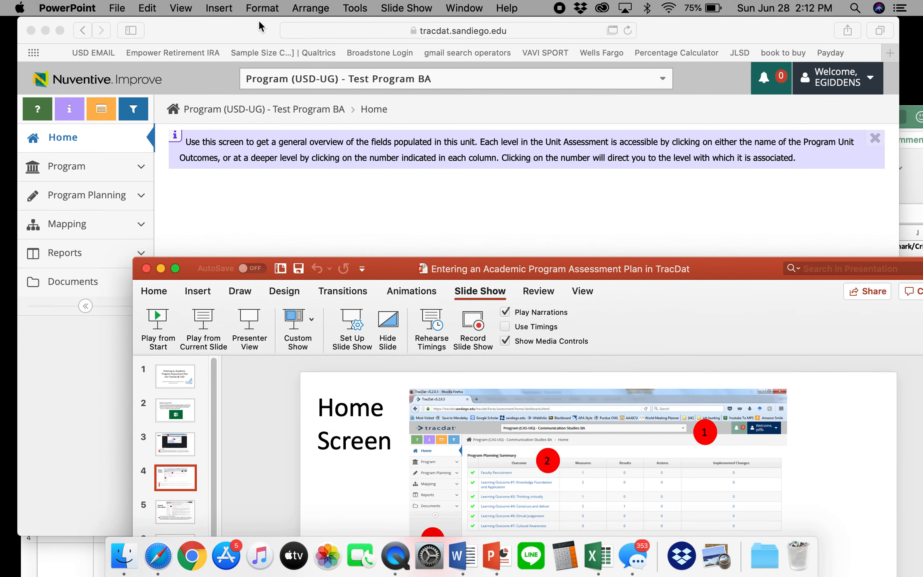
pyautogui.click(241, 30)
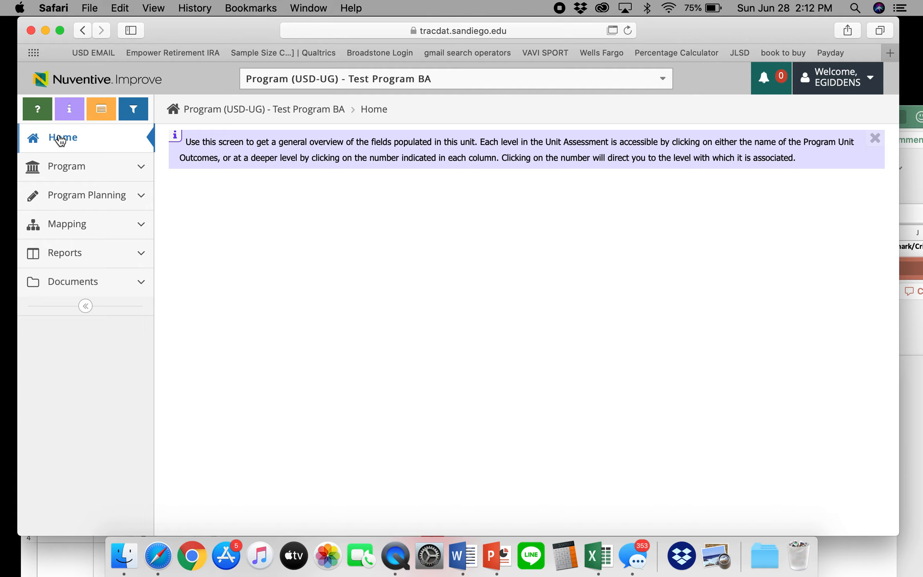
# Browse the program list and leave Test Program BA selected.
pyautogui.click(434, 82)
pyautogui.scroll(-2, 371, 222)
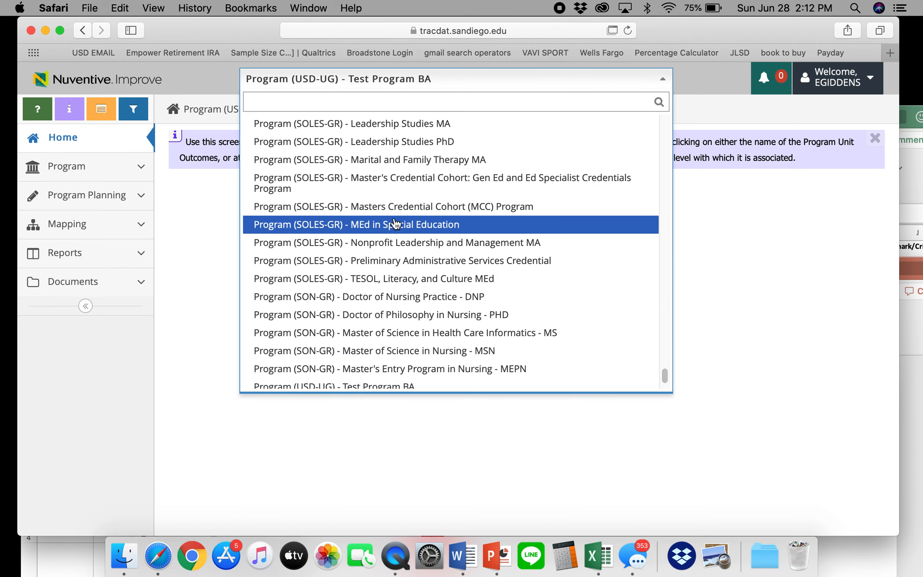
pyautogui.scroll(20, 391, 257)
pyautogui.scroll(-20, 391, 261)
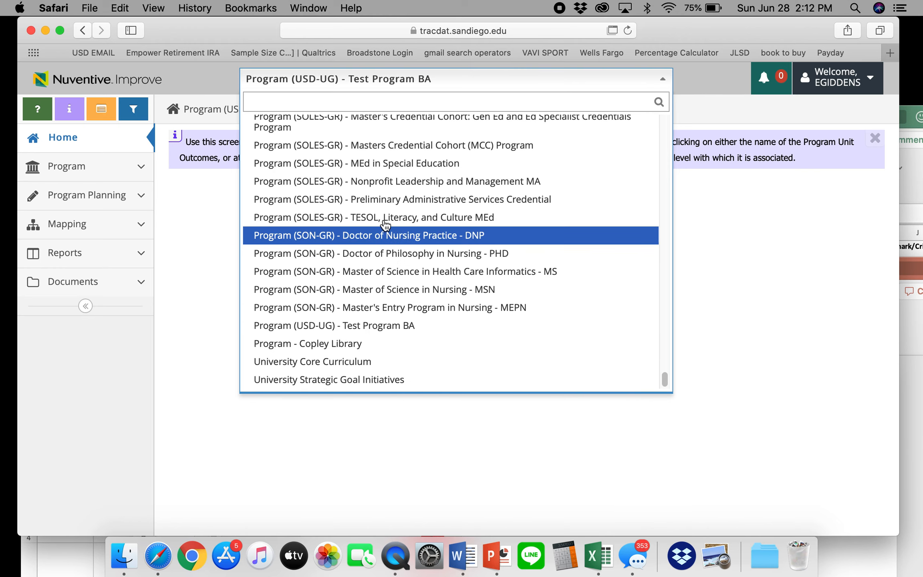
pyautogui.scroll(1, 384, 223)
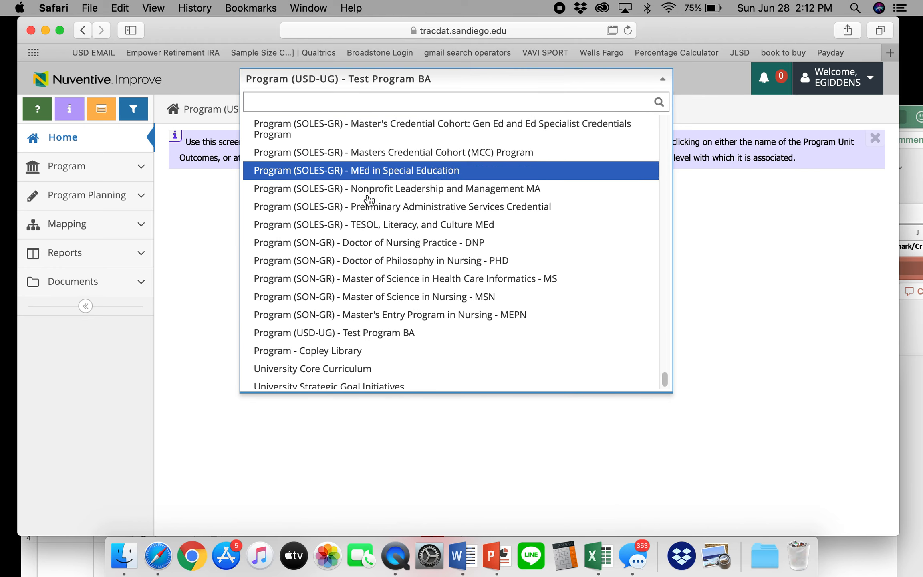
pyautogui.click(387, 343)
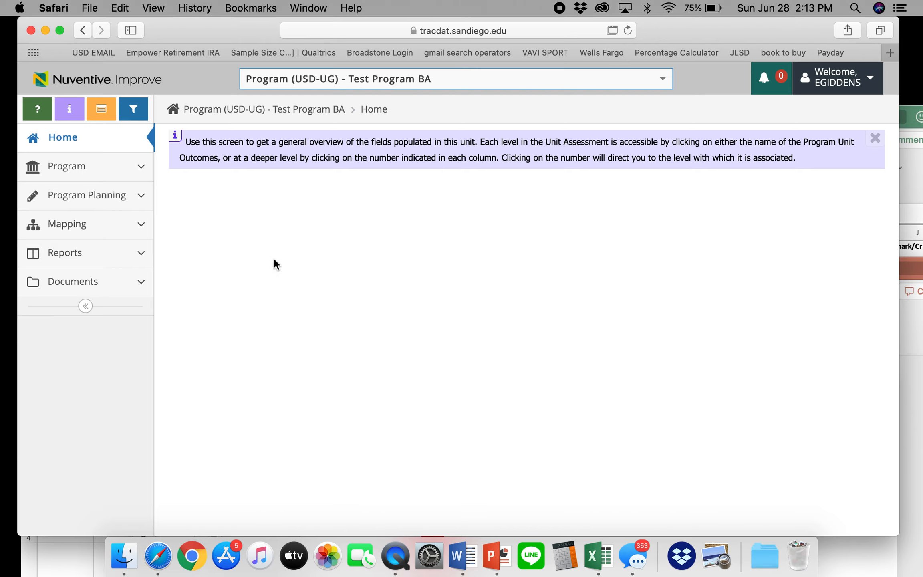
# Search programs for 'communi' and choose Communication Studies BA.
pyautogui.click(399, 84)
pyautogui.write('communi')
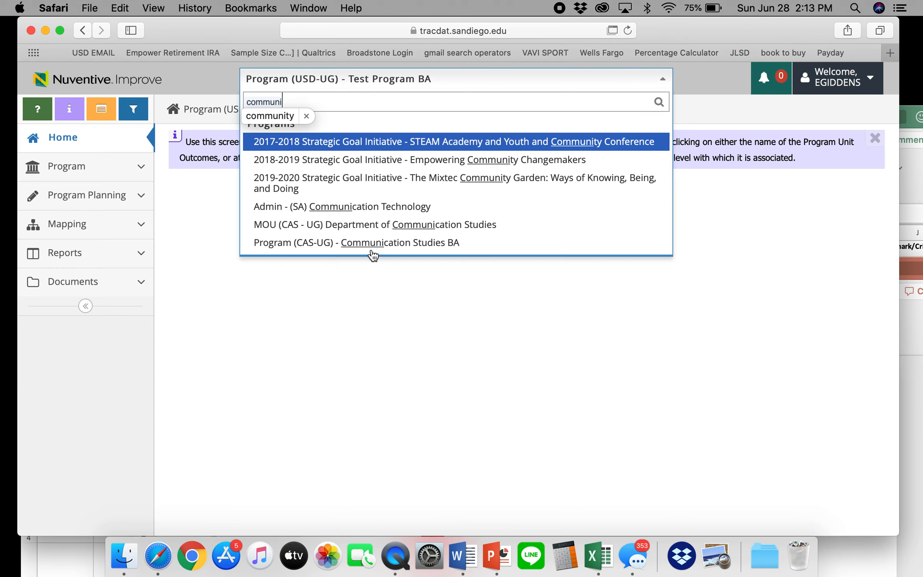
pyautogui.click(373, 244)
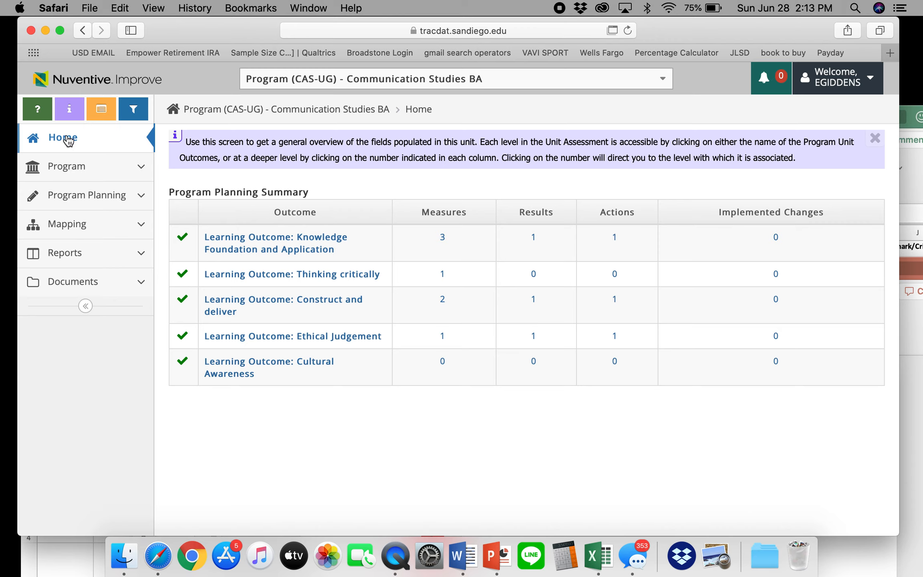
# Search programs for 'test' and select Program (USD-UG) - Test Program BA.
pyautogui.click(316, 80)
pyautogui.write('test')
pyautogui.click(365, 144)
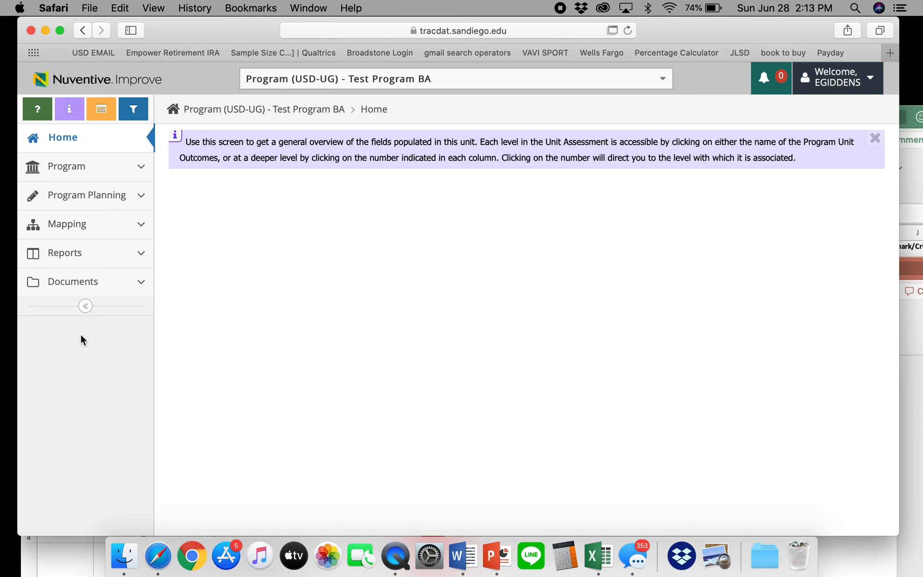
# Open Program > General Information for Test Program BA, then bring up the Excel assessment plan.
pyautogui.click(85, 166)
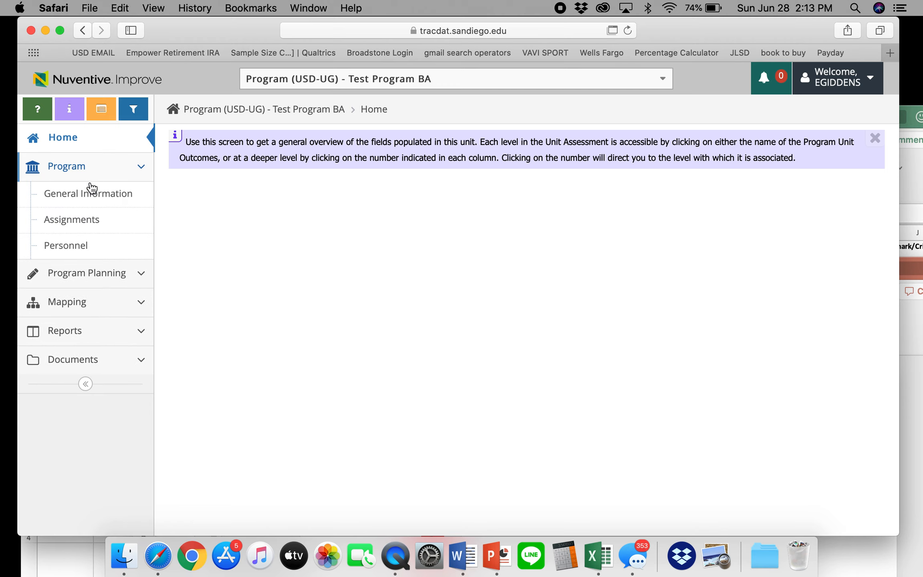
pyautogui.click(90, 189)
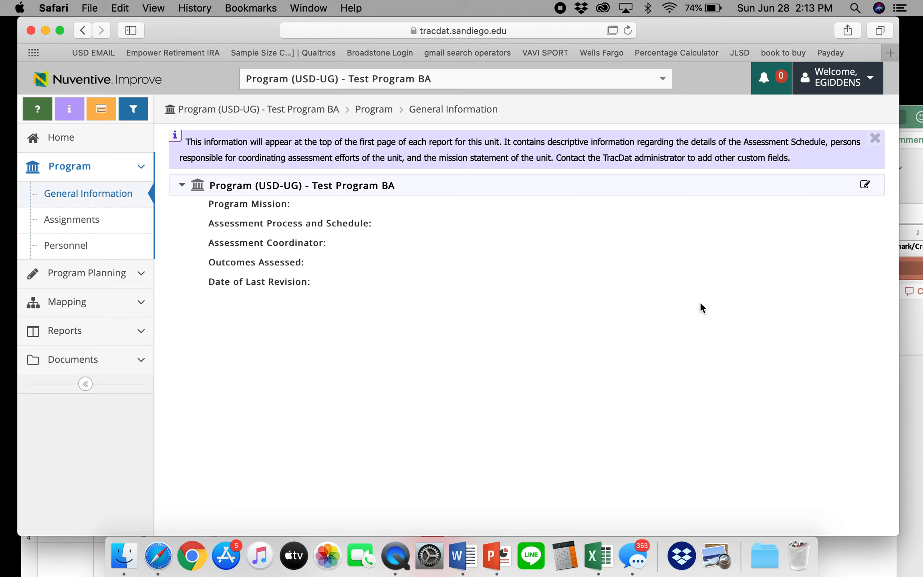
pyautogui.click(914, 172)
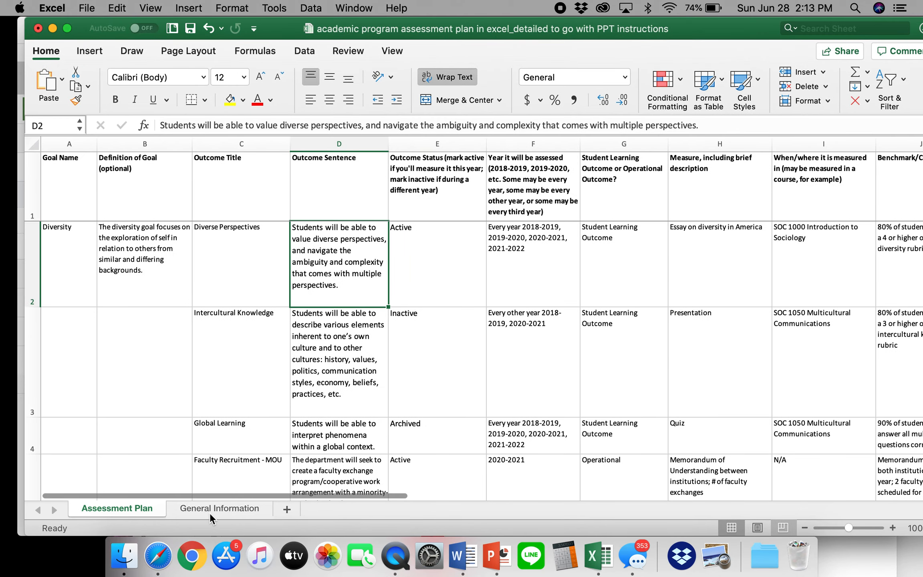
# Copy the Program Mission text from cell B1 of Excel's General Information sheet.
pyautogui.click(209, 510)
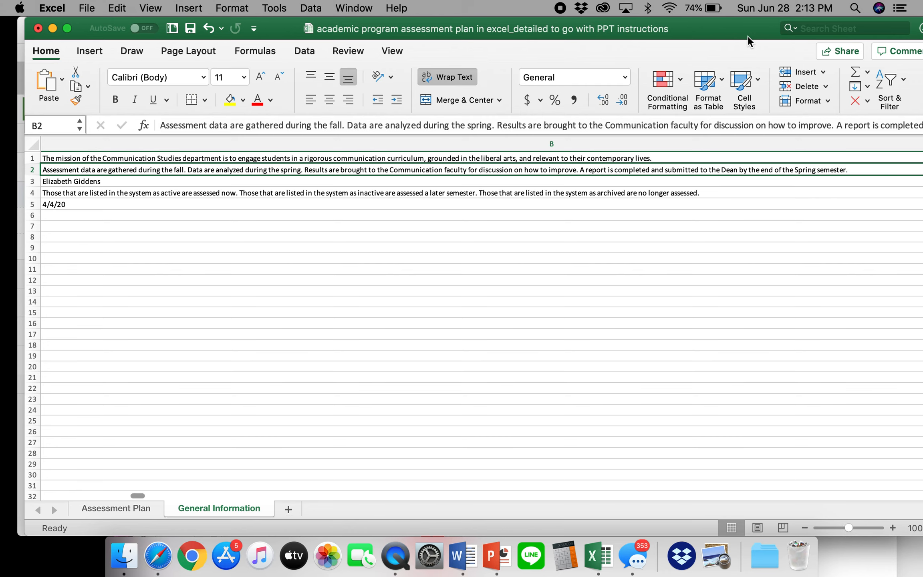
pyautogui.moveTo(748, 35)
pyautogui.mouseDown()
pyautogui.moveTo(615, 25)
pyautogui.moveTo(760, 26)
pyautogui.mouseUp()
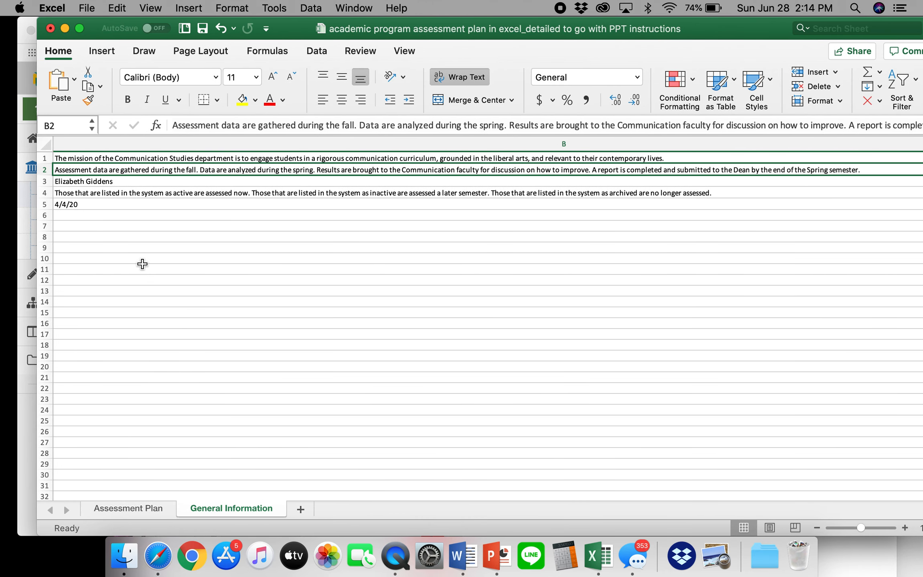
pyautogui.press('Left')
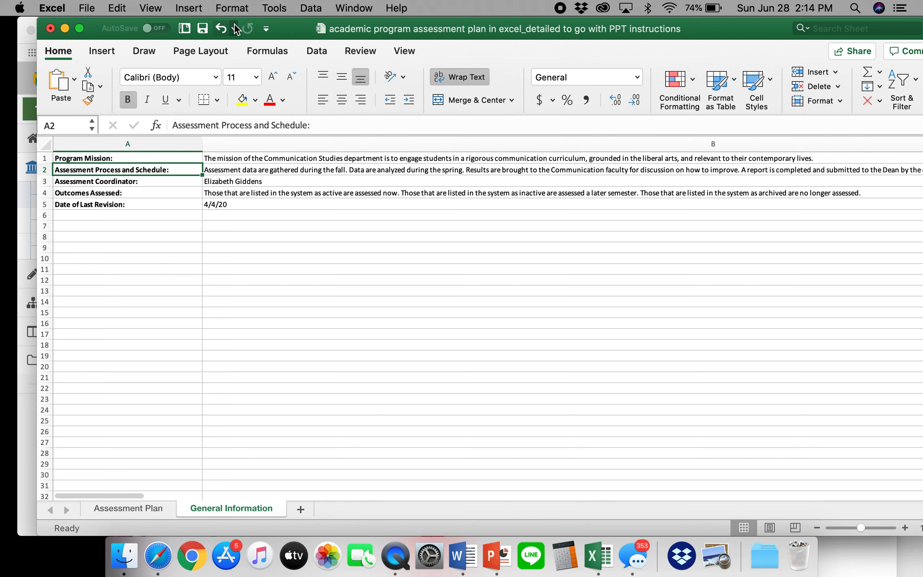
pyautogui.moveTo(284, 33); pyautogui.dragTo(295, 52)
pyautogui.click(242, 176)
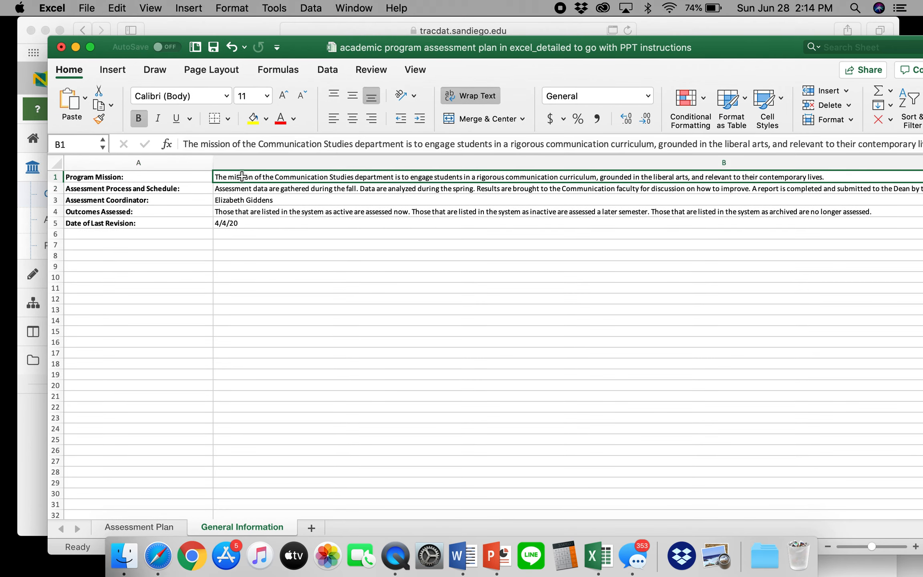
pyautogui.press('super+c')
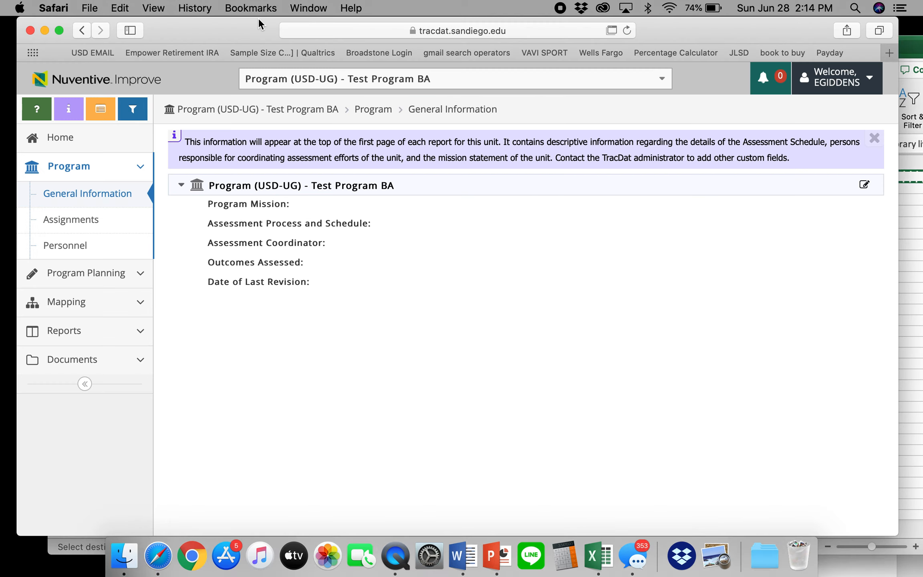
# Paste the Communication Studies mission into Program Mission, save, and return to the summary.
pyautogui.click(258, 20)
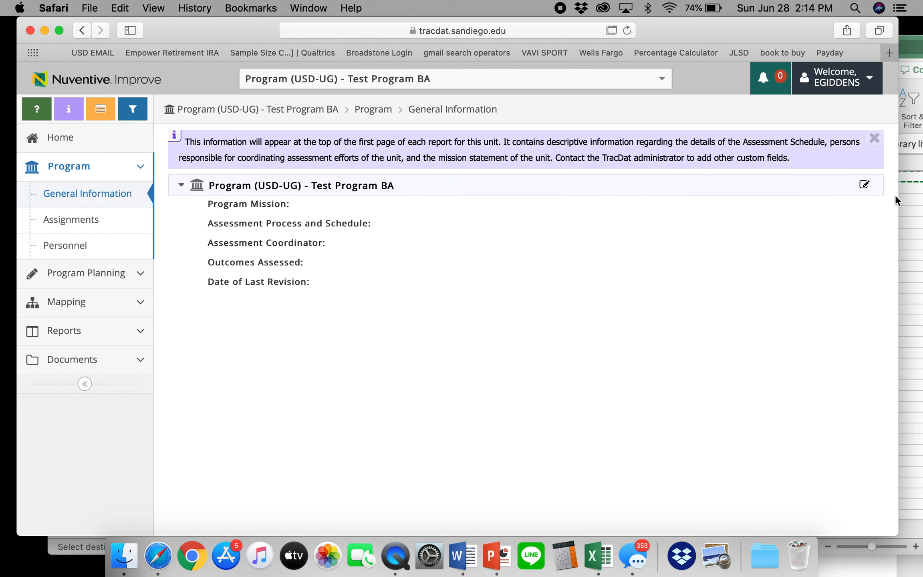
pyautogui.click(865, 188)
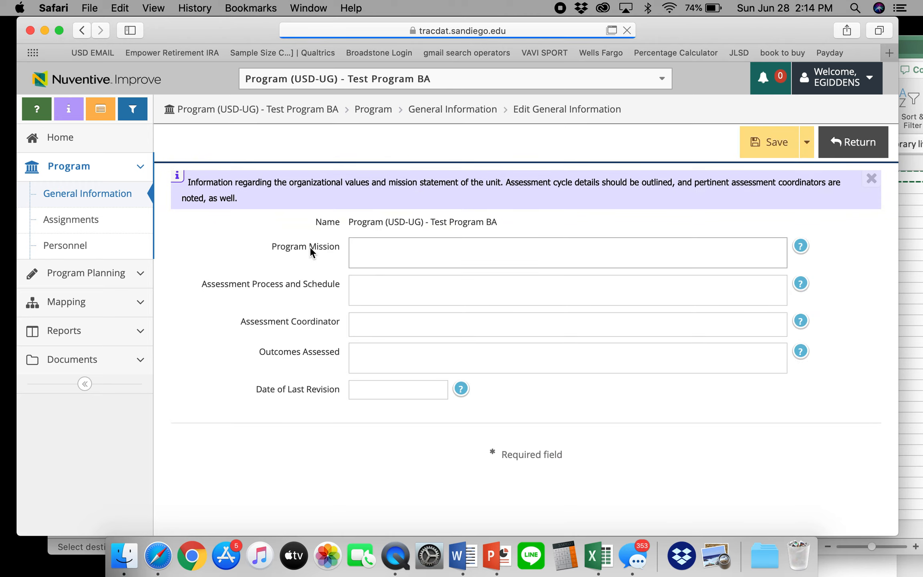
pyautogui.click(378, 252)
pyautogui.press('super+v')
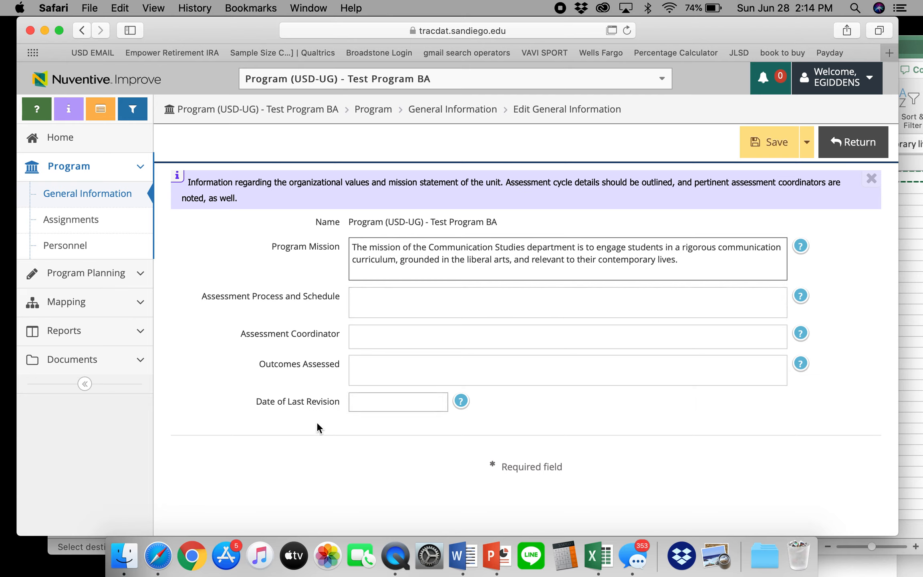
pyautogui.click(766, 148)
pyautogui.click(842, 143)
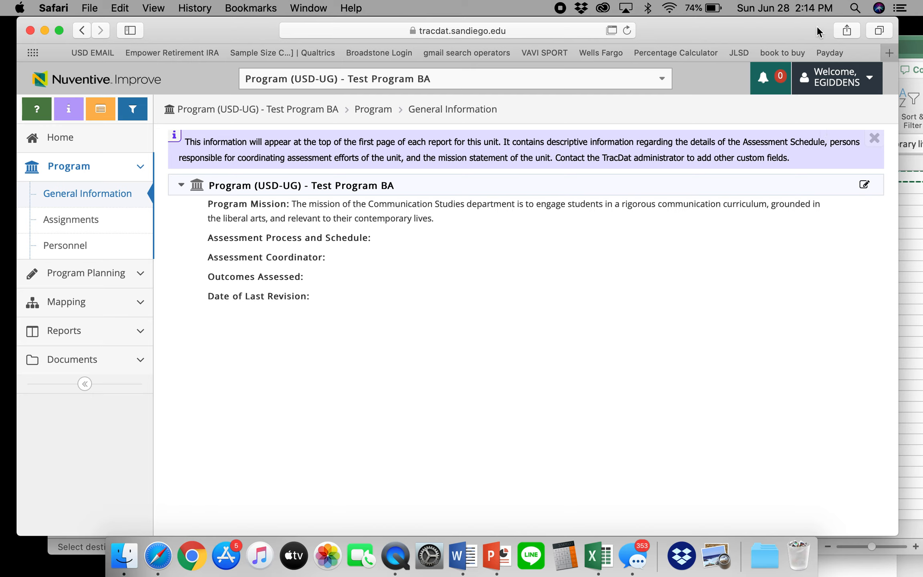
# Open Program Planning > Program Assessment Plan, then bring the PowerPoint window into view.
pyautogui.click(99, 171)
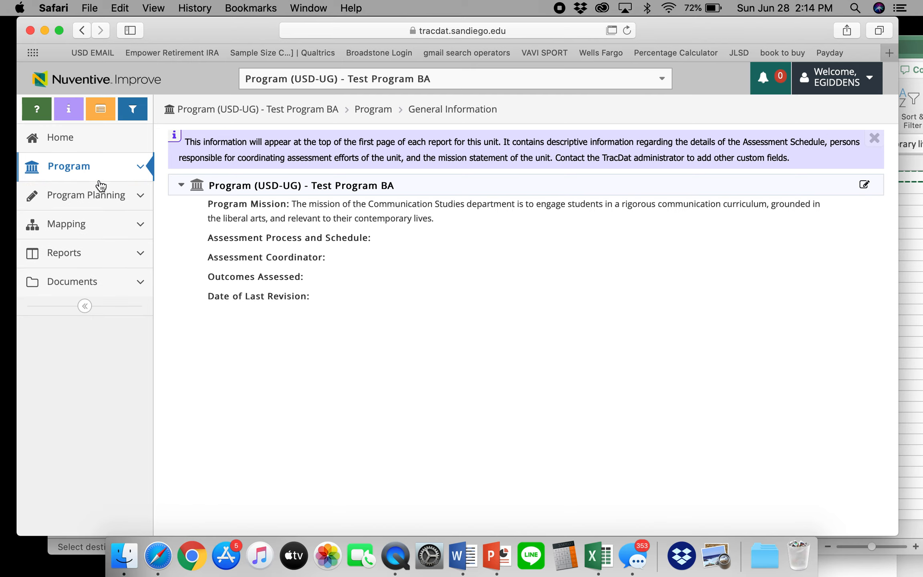
pyautogui.click(105, 203)
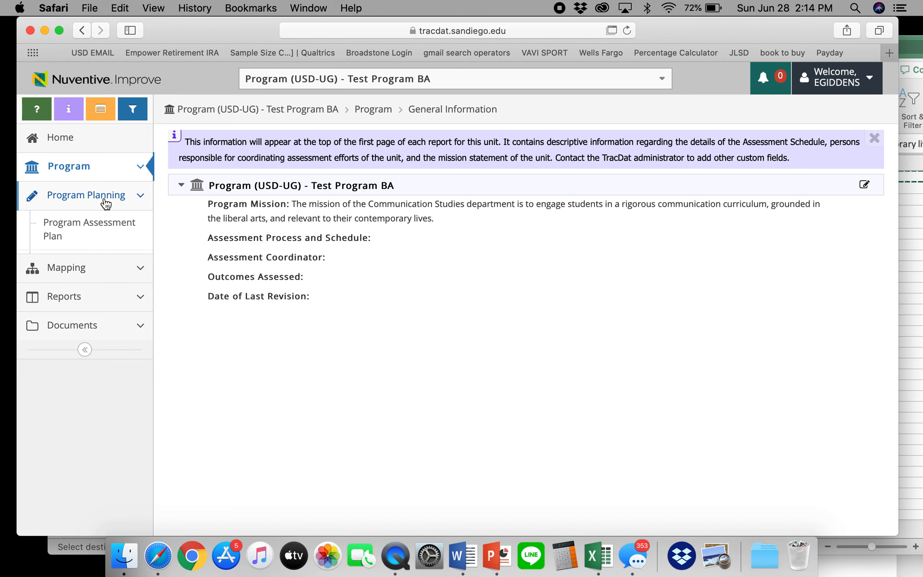
pyautogui.click(94, 230)
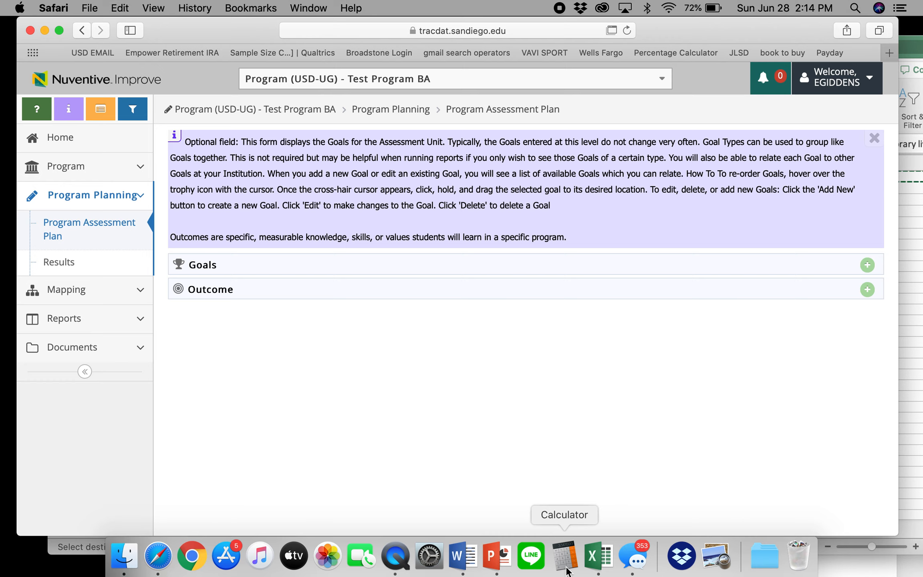
pyautogui.click(496, 556)
pyautogui.moveTo(500, 264); pyautogui.dragTo(409, 4)
# Present slide 7, on goals versus outcomes, full screen after stepping through slides 5 and 6.
pyautogui.click(79, 278)
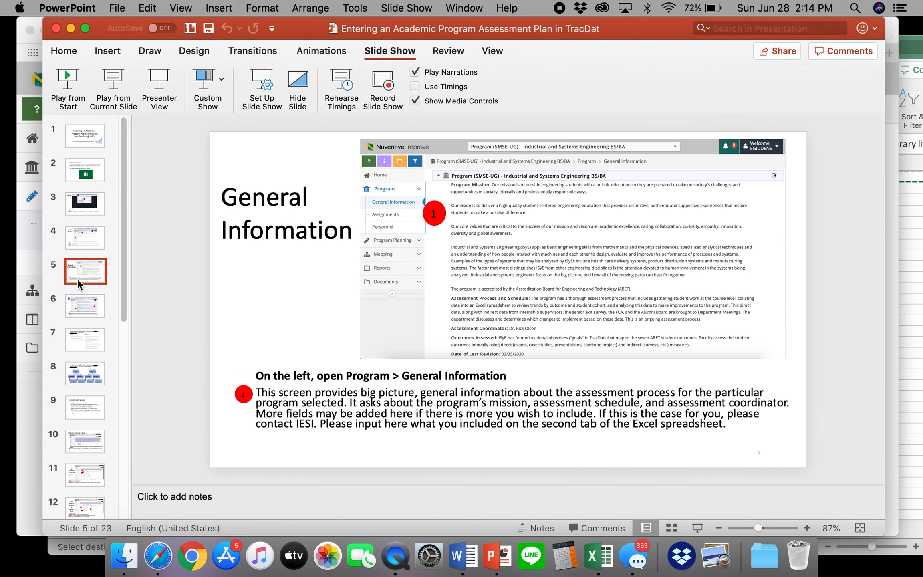
pyautogui.press('Down')
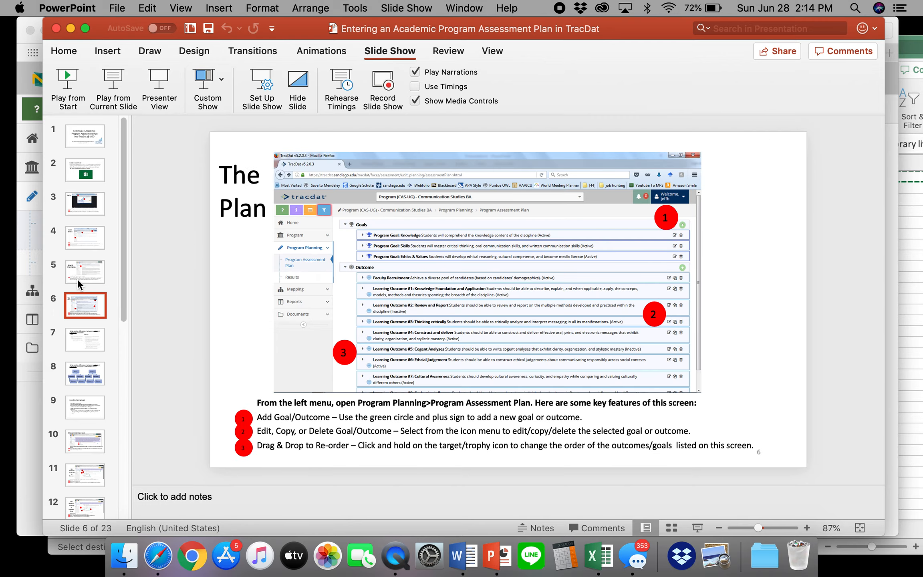
pyautogui.press('Down')
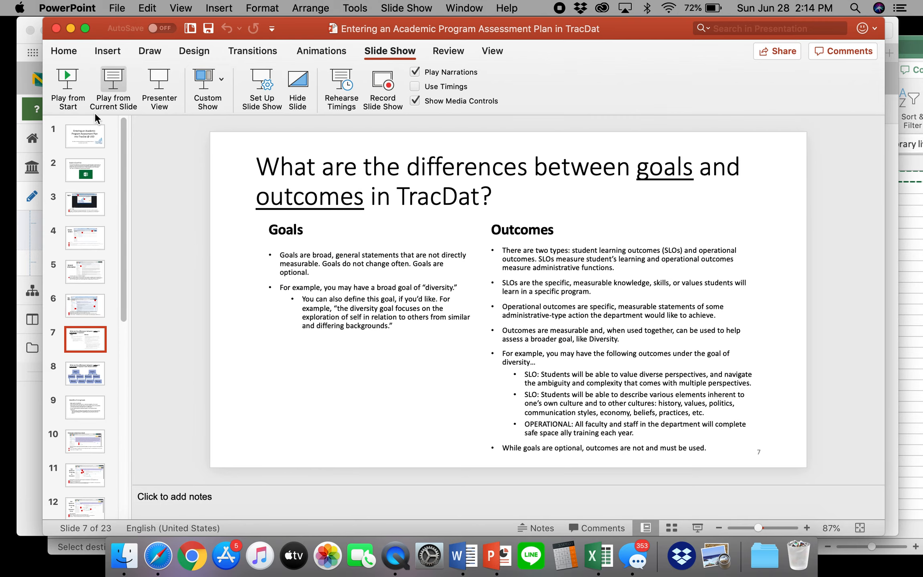
pyautogui.click(108, 83)
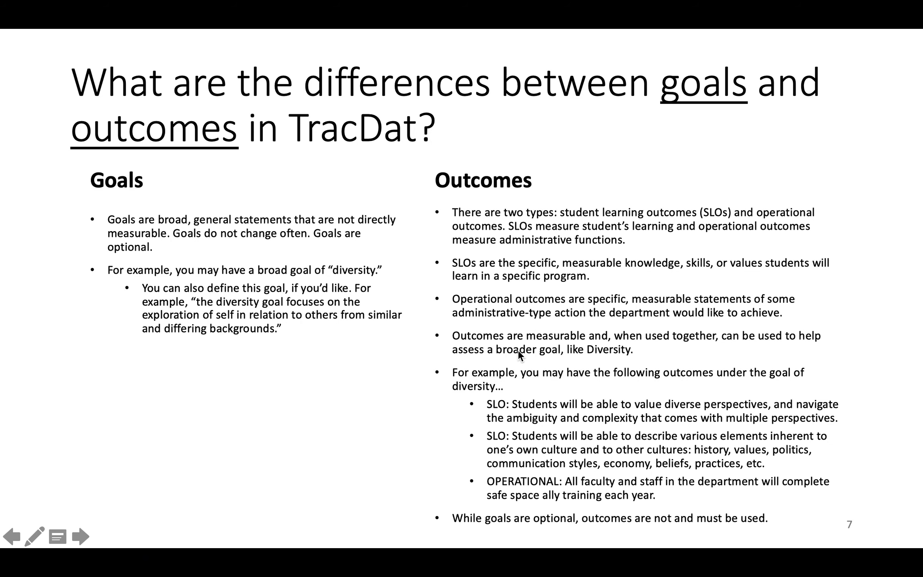
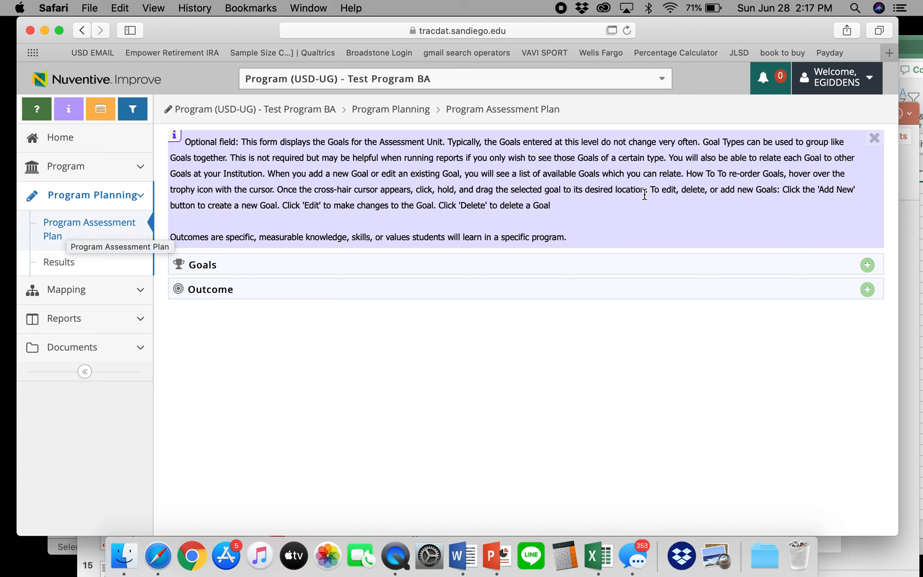
# Start a new goal with type USD Strategic Goal 2: Strengthening Diversity, Inclusion, & Social Justice.
pyautogui.click(867, 266)
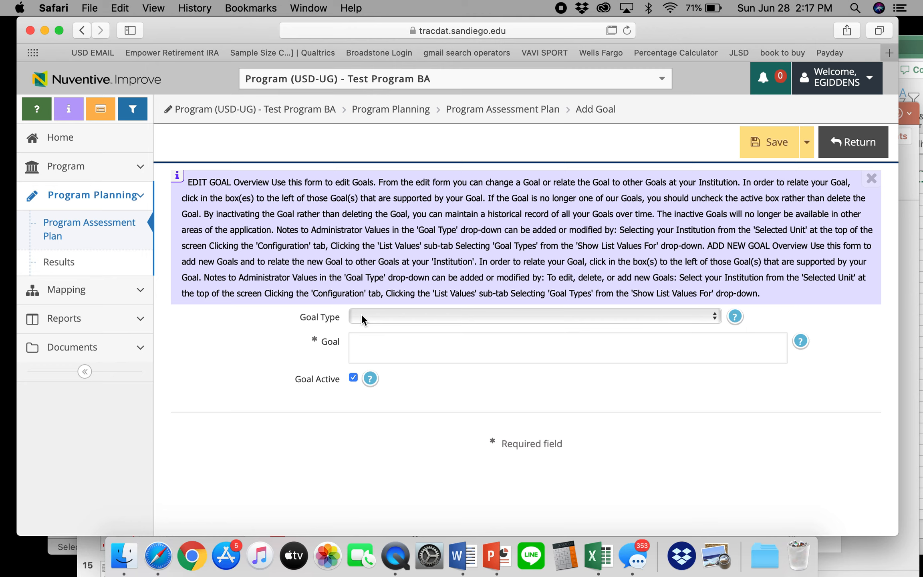
pyautogui.click(361, 314)
pyautogui.scroll(-4, 420, 421)
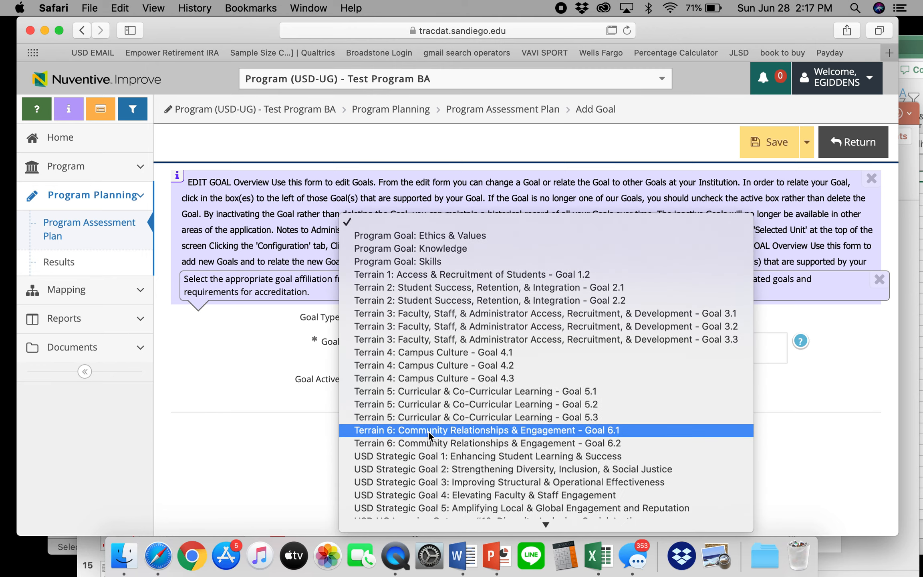
pyautogui.scroll(-5, 405, 457)
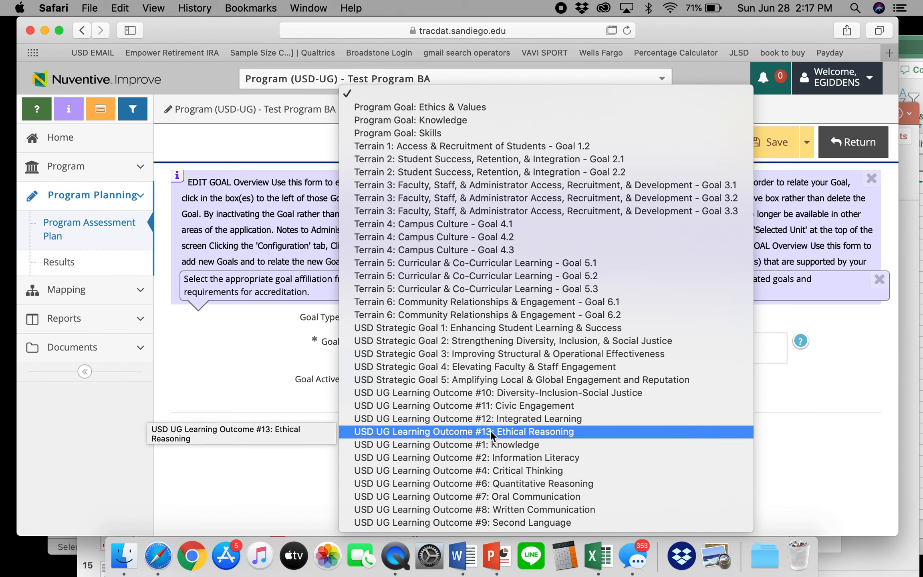
pyautogui.click(535, 342)
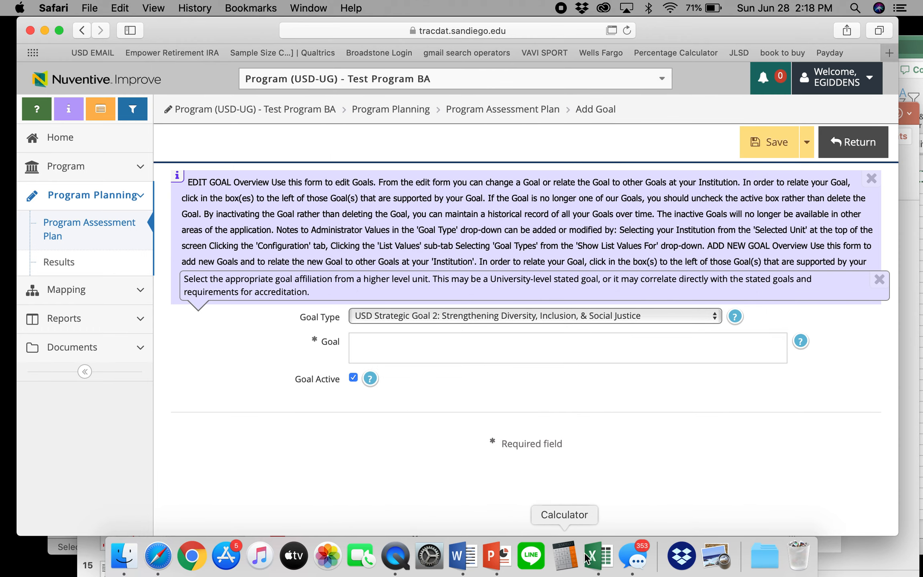
pyautogui.click(597, 559)
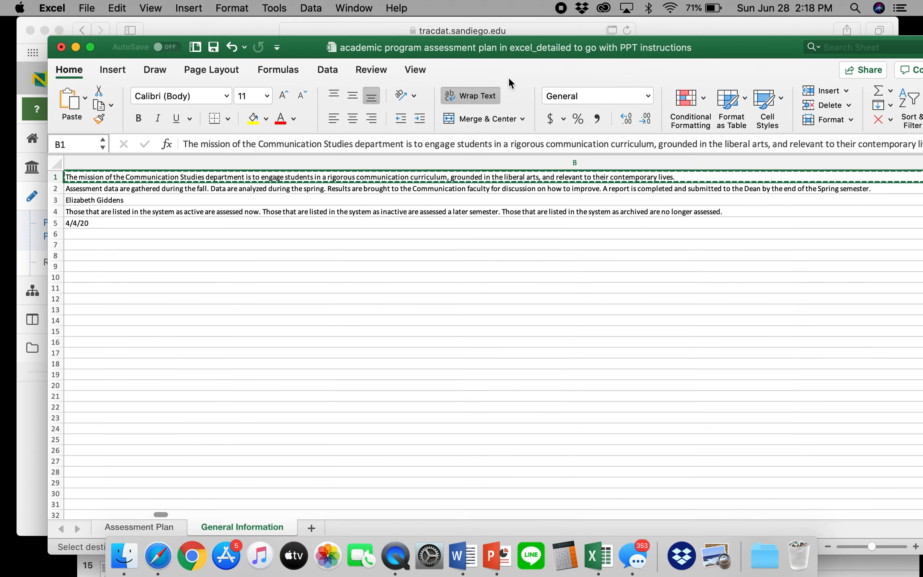
# Copy the Diversity goal definition from cell B2 of the Assessment Plan sheet.
pyautogui.moveTo(496, 55); pyautogui.dragTo(492, 23)
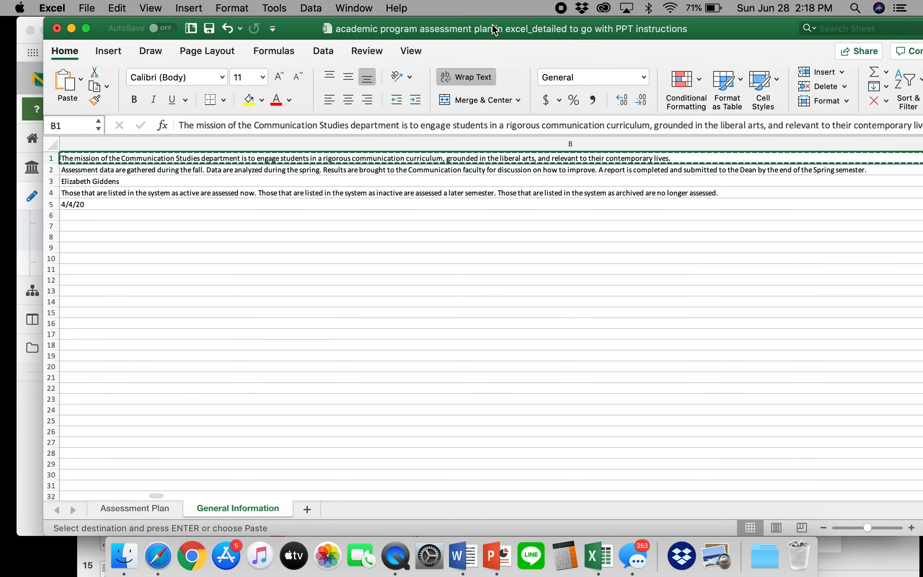
pyautogui.click(145, 509)
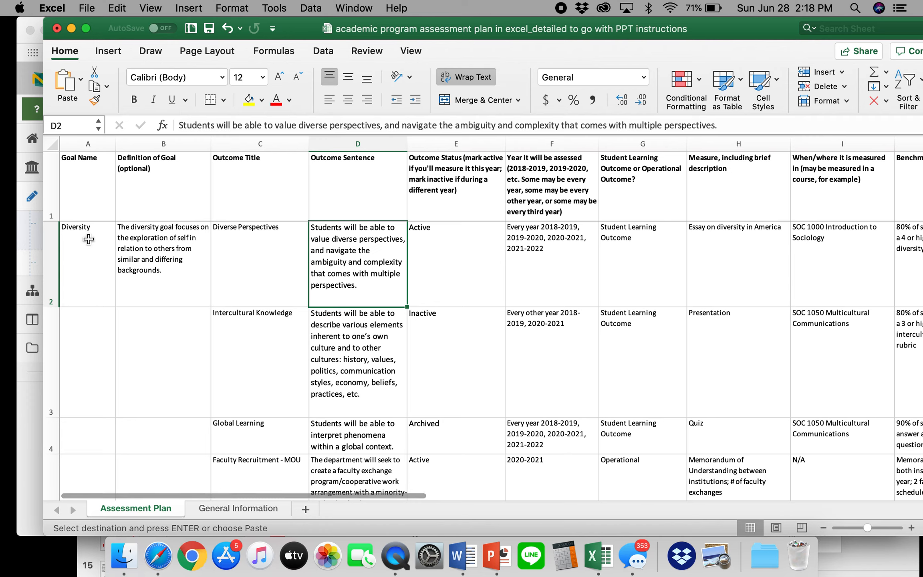
pyautogui.click(154, 275)
pyautogui.press('super+c')
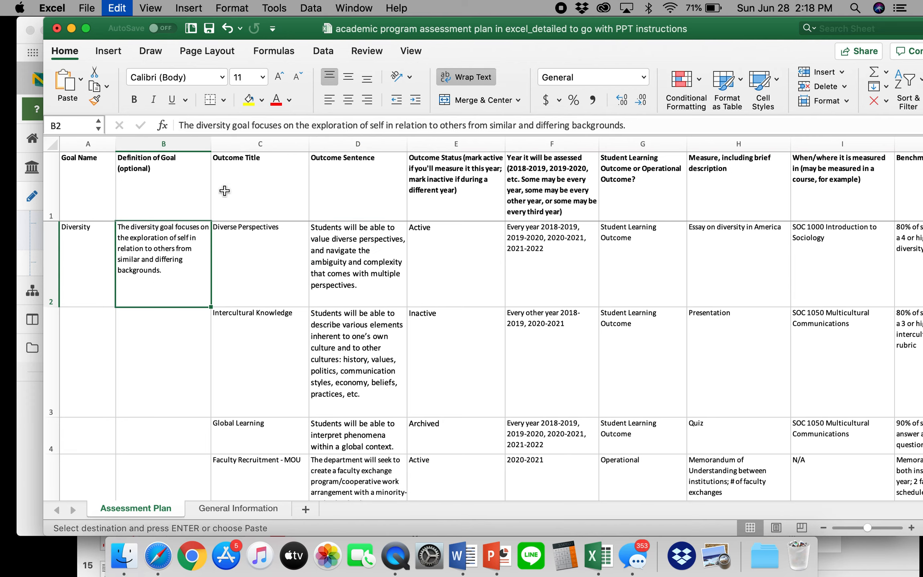
pyautogui.moveTo(285, 26); pyautogui.dragTo(362, 353)
# Enter 'Diversity:' followed by the pasted definition as the goal, and save it.
pyautogui.click(374, 353)
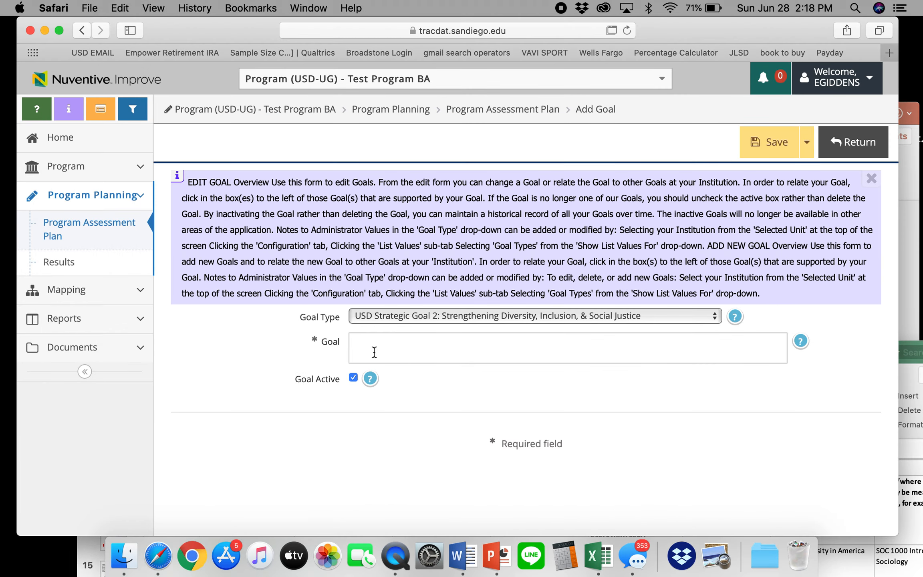
pyautogui.write('DiversityL')
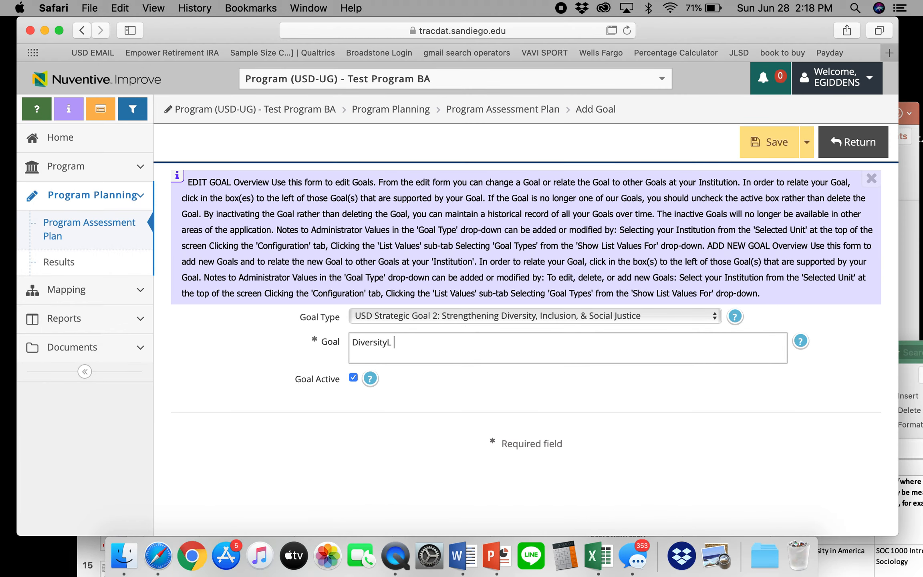
pyautogui.press('BackSpace')
pyautogui.write(':')
pyautogui.press('super+v')
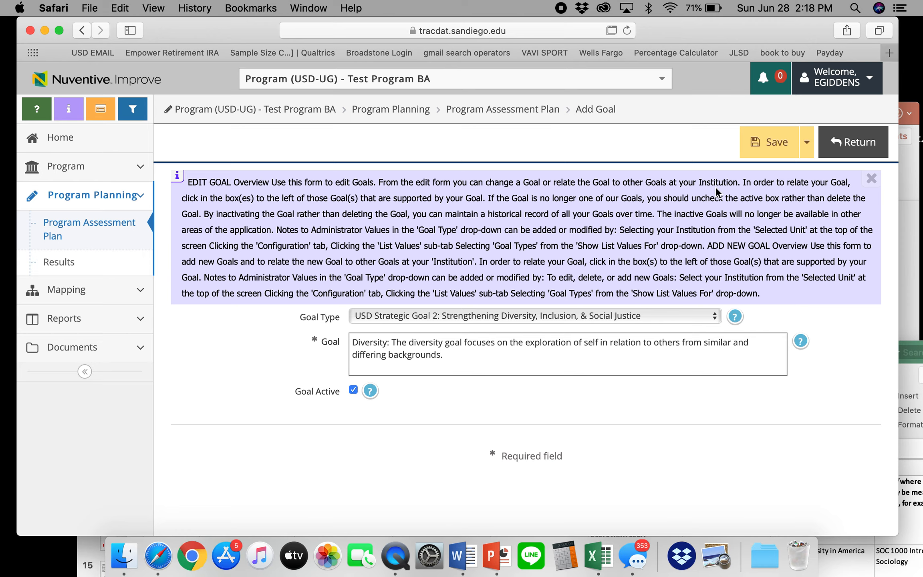
pyautogui.click(766, 151)
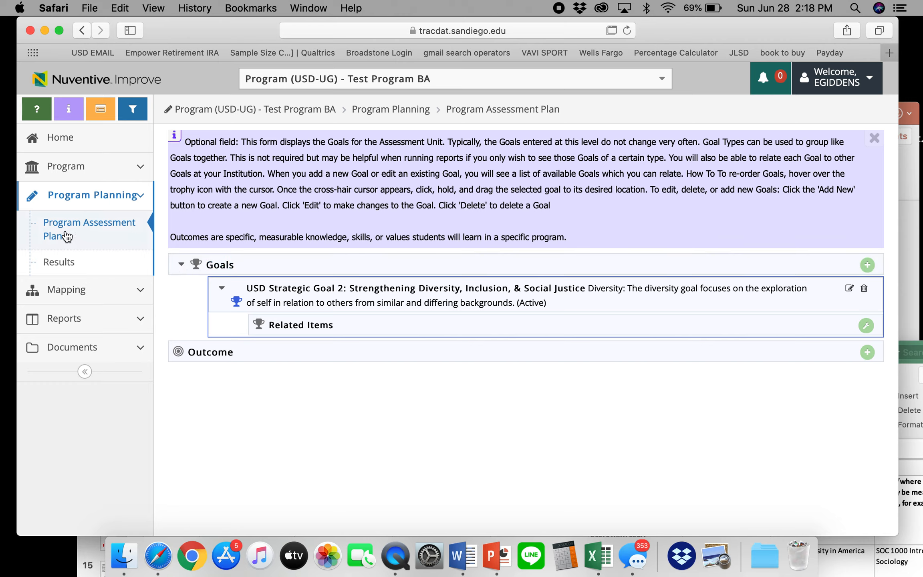
# Add a new outcome named Diverse Perspectives, copied from cell C2 of the workbook.
pyautogui.click(867, 352)
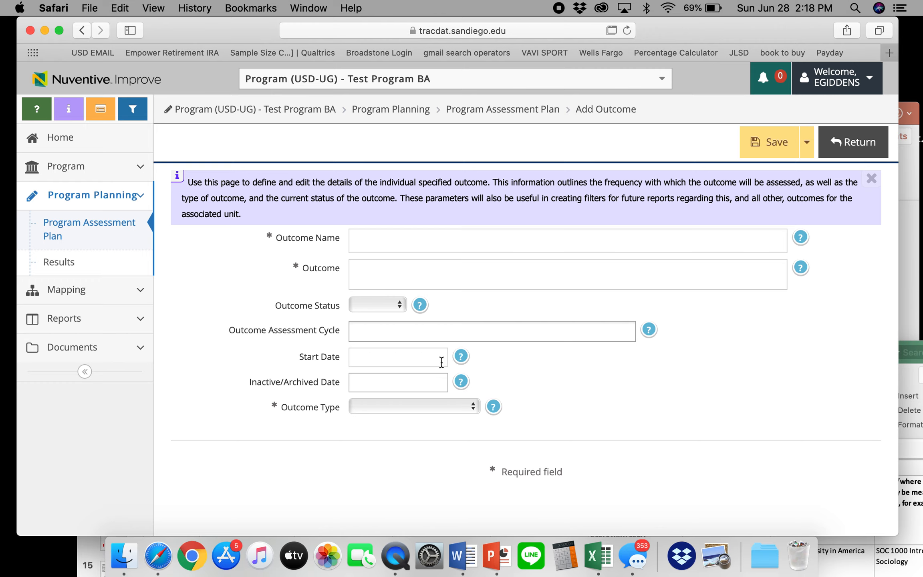
pyautogui.click(909, 388)
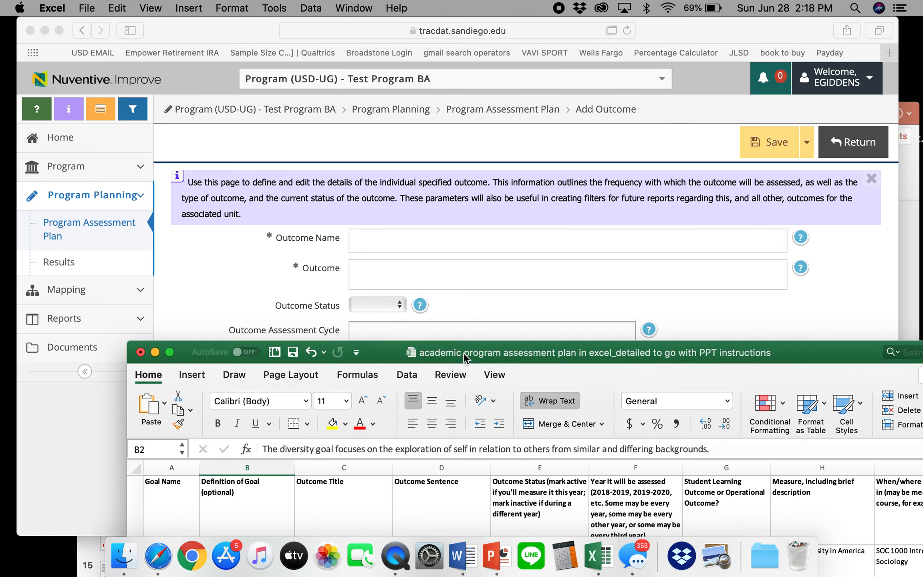
pyautogui.moveTo(458, 348); pyautogui.dragTo(347, 127)
pyautogui.click(251, 346)
pyautogui.press('super+c')
pyautogui.click(654, 41)
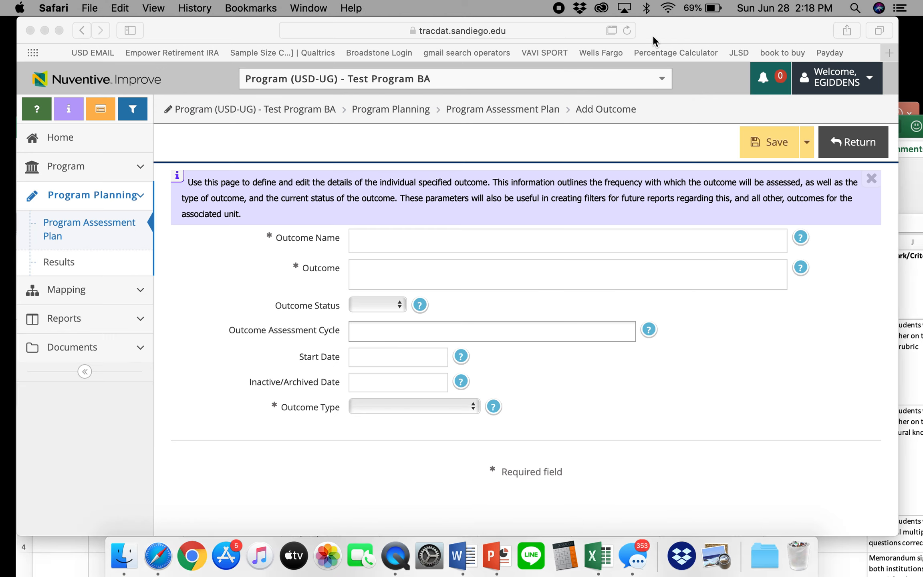
pyautogui.click(386, 244)
pyautogui.press('super+v')
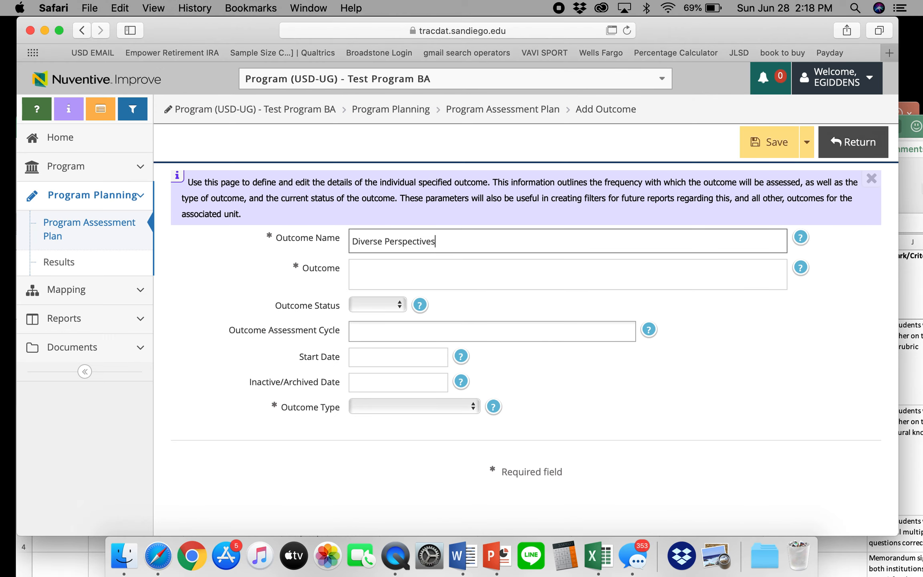
# Fill the Outcome field with the outcome sentence copied from cell D2.
pyautogui.click(907, 154)
pyautogui.click(325, 350)
pyautogui.press('super+c')
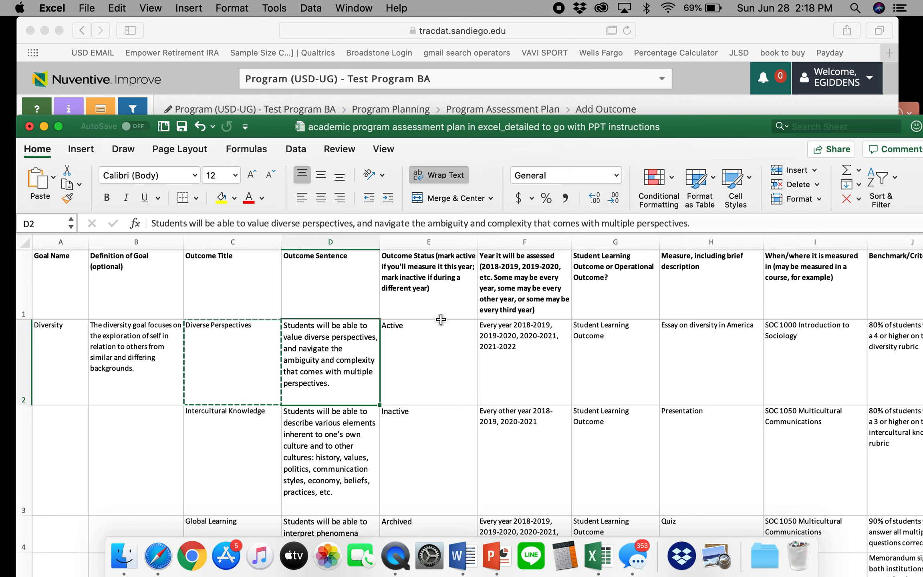
pyautogui.click(659, 56)
pyautogui.click(418, 268)
pyautogui.press('super+v')
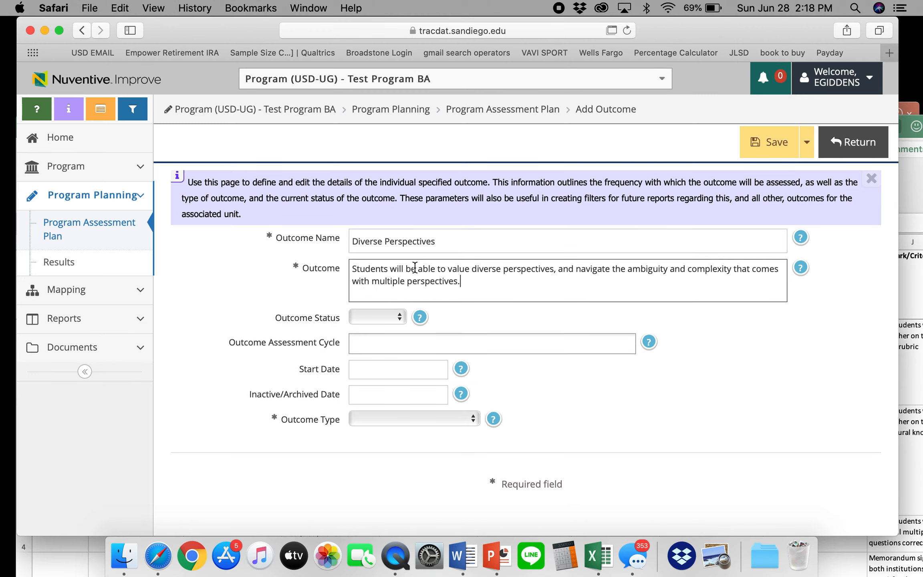
# Set the outcome status to Active and dismiss the status help bubble.
pyautogui.click(917, 335)
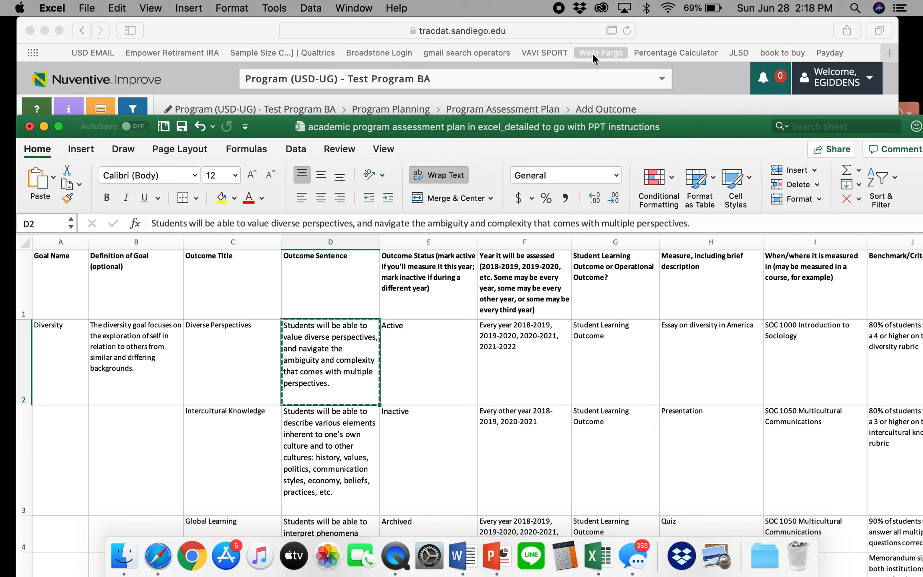
pyautogui.click(708, 41)
pyautogui.click(374, 319)
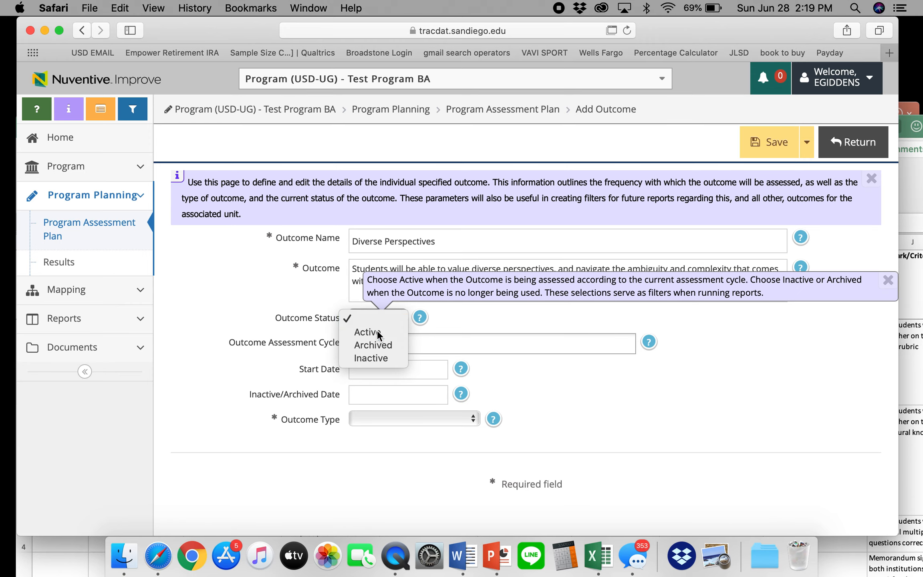
pyautogui.click(377, 329)
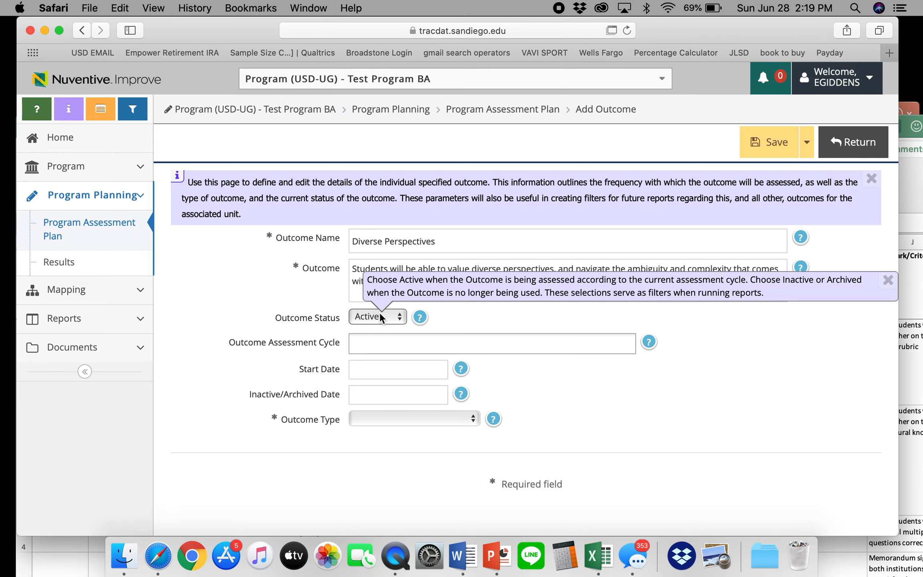
pyautogui.click(645, 404)
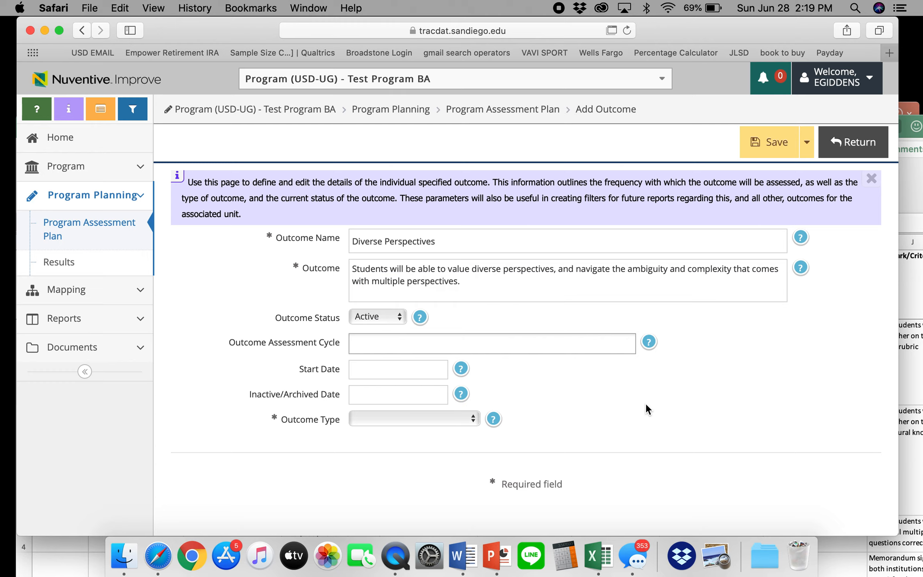
# Keep the outcome status Active, checking it against the Excel plan.
pyautogui.click(370, 316)
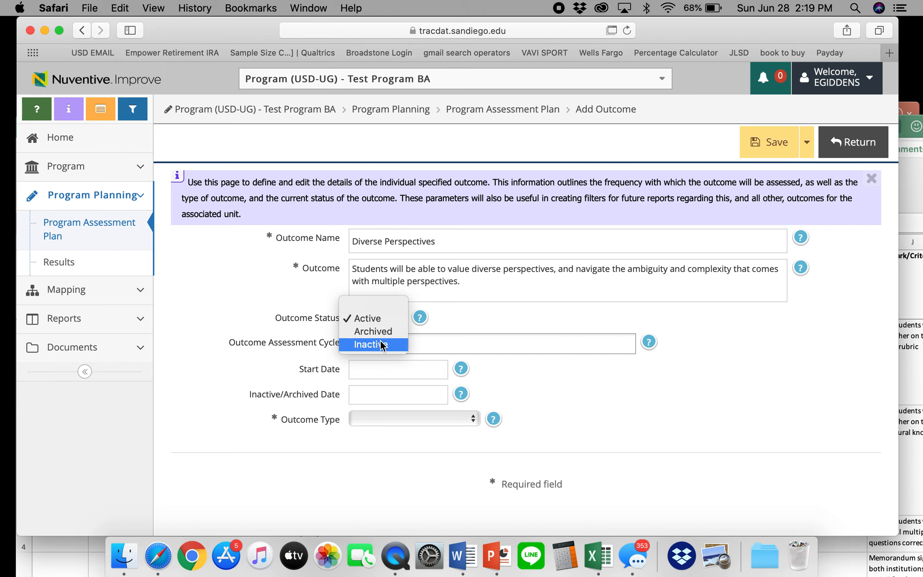
pyautogui.click(420, 328)
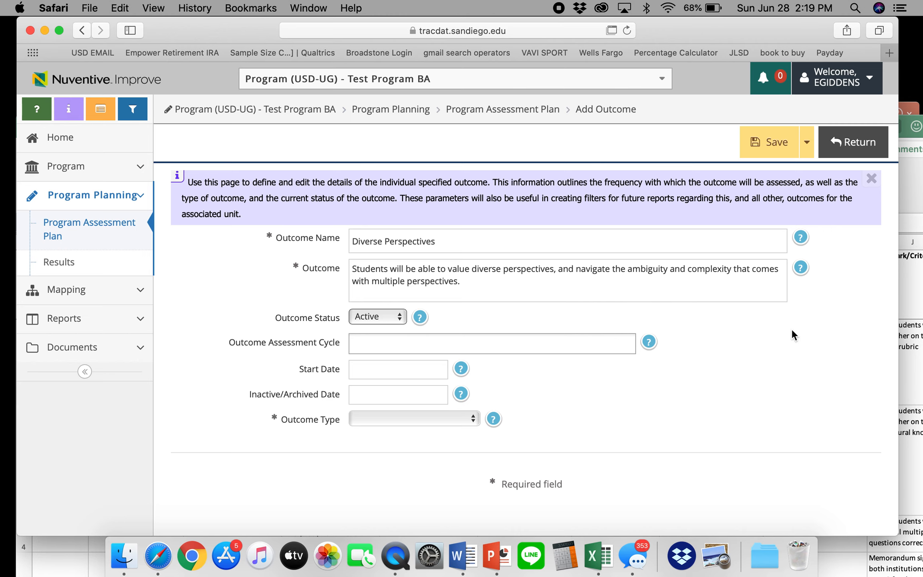
pyautogui.click(919, 292)
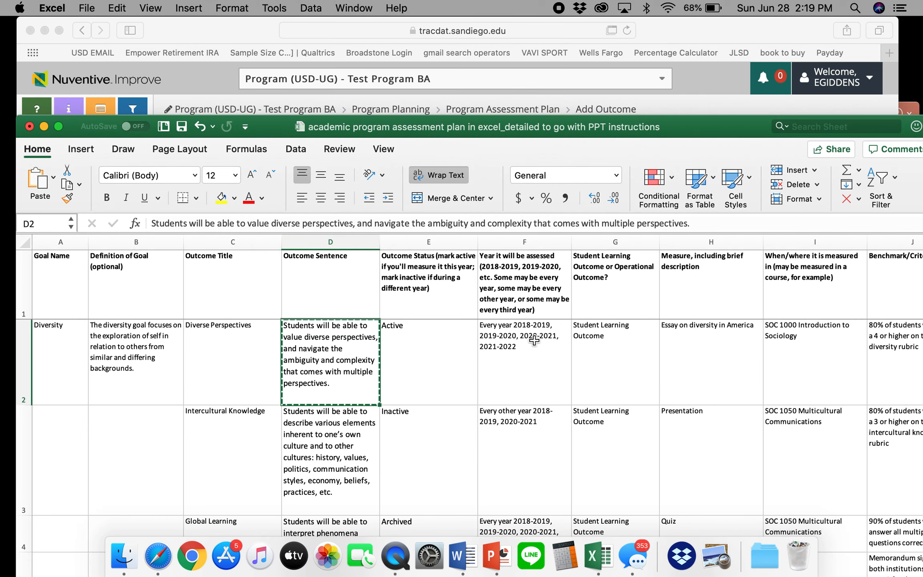
pyautogui.click(670, 26)
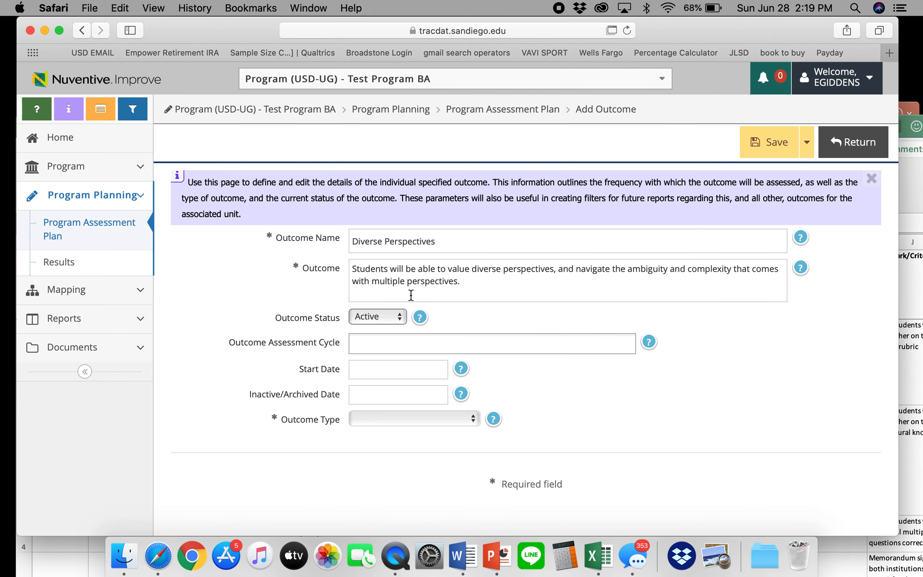
# Set the assessment cycle to 2018 - 2019 and the start date to 06/28/2020.
pyautogui.click(370, 343)
pyautogui.scroll(-2, 405, 480)
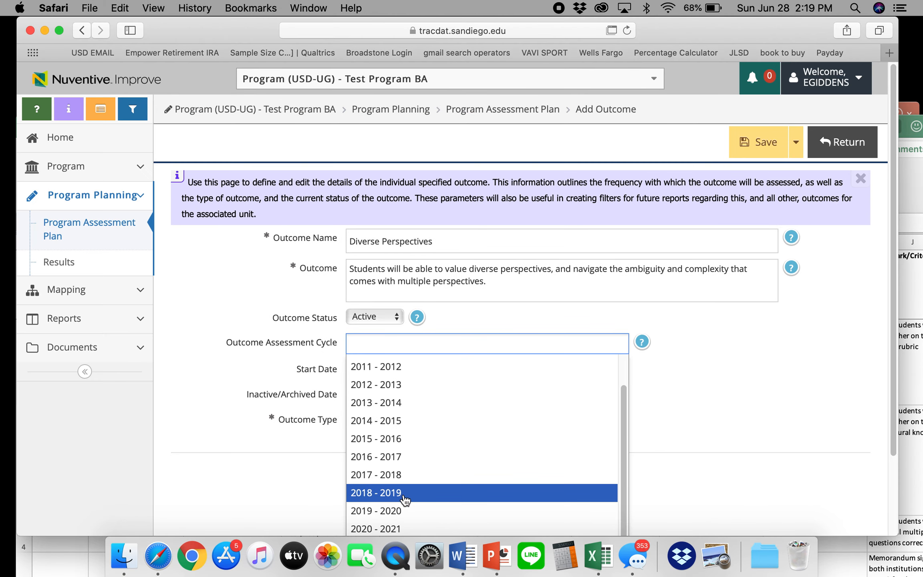
pyautogui.click(405, 496)
pyautogui.click(358, 373)
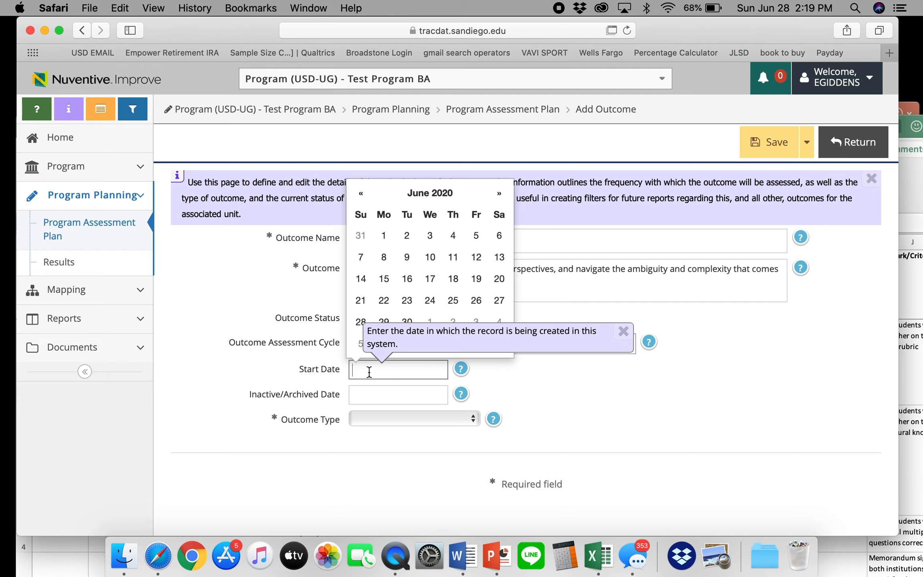
pyautogui.click(360, 322)
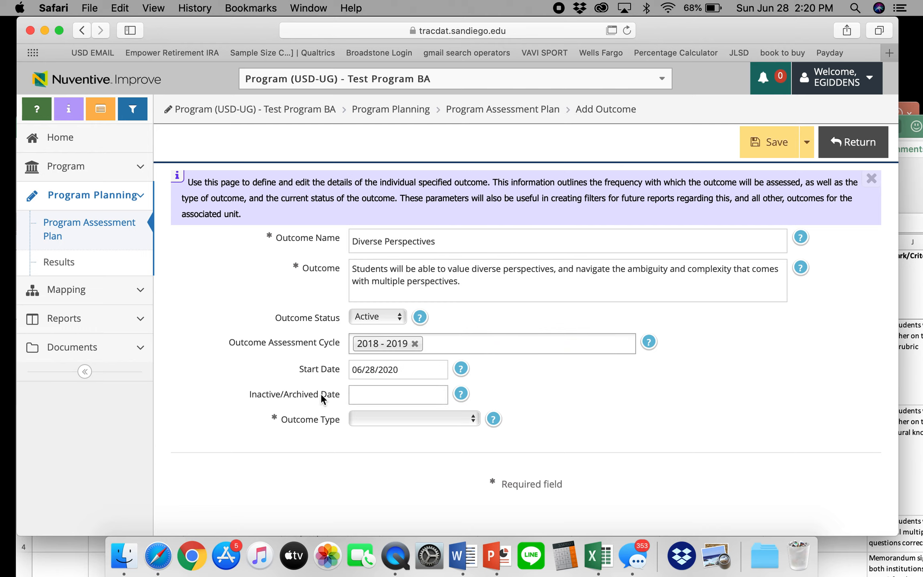
pyautogui.click(398, 424)
# Make Diverse Perspectives a Student Learning Outcome, verify against the Excel plan, and save it.
pyautogui.click(399, 434)
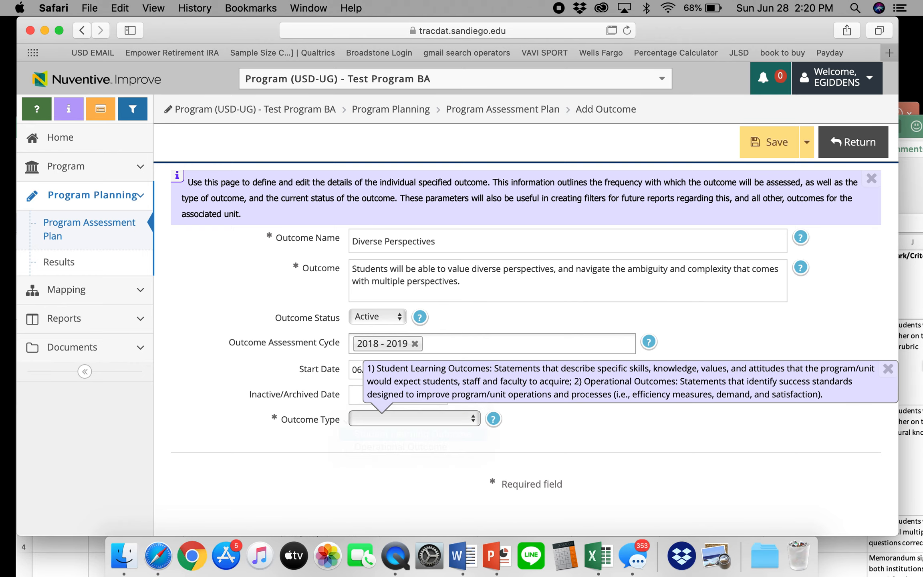
pyautogui.click(913, 363)
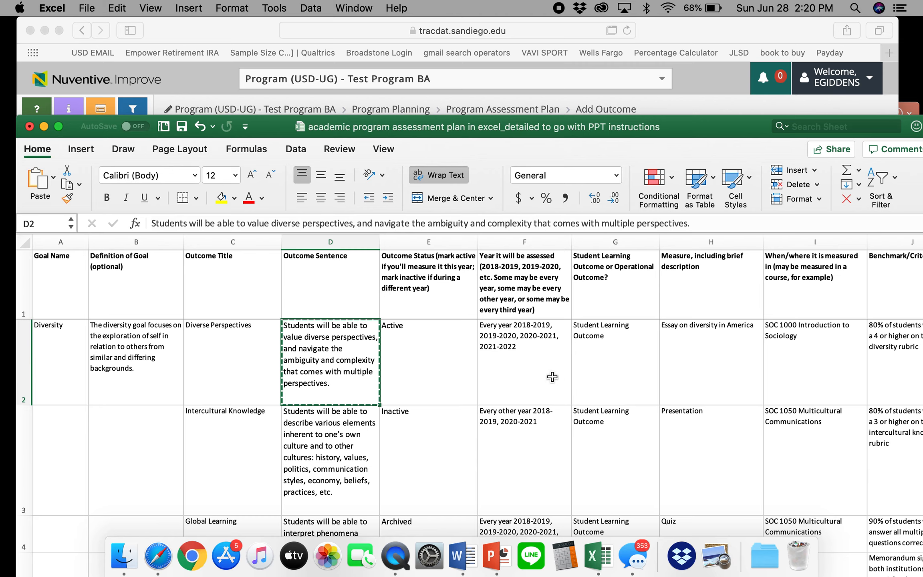
pyautogui.click(687, 28)
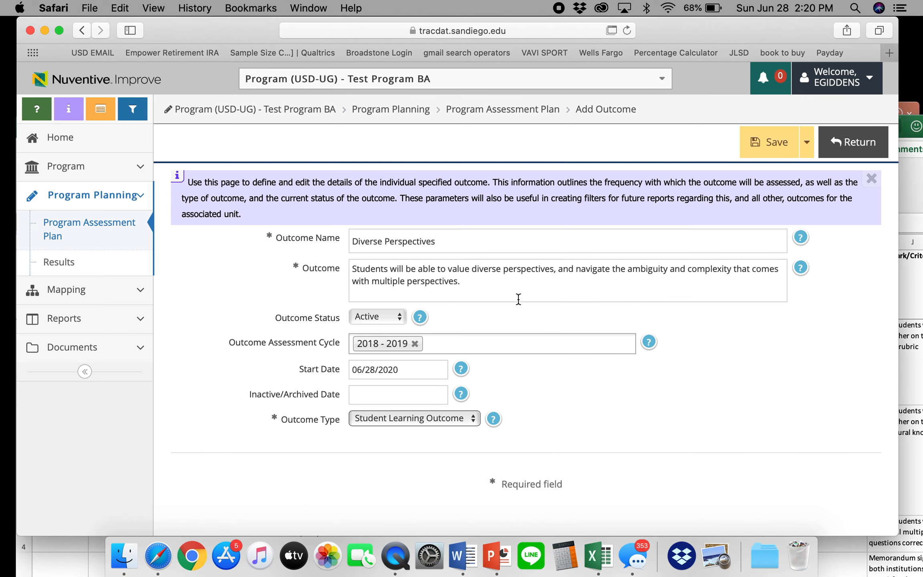
pyautogui.click(919, 177)
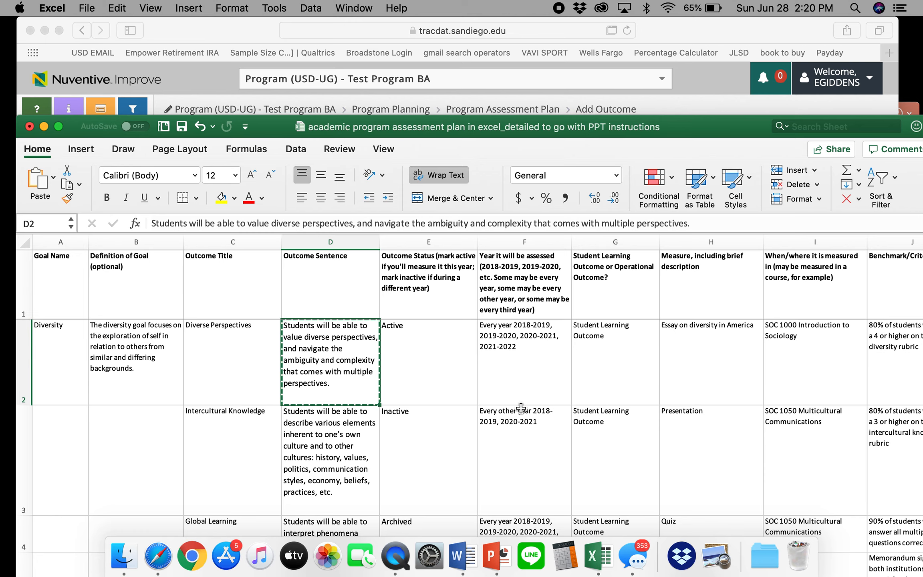
pyautogui.click(686, 31)
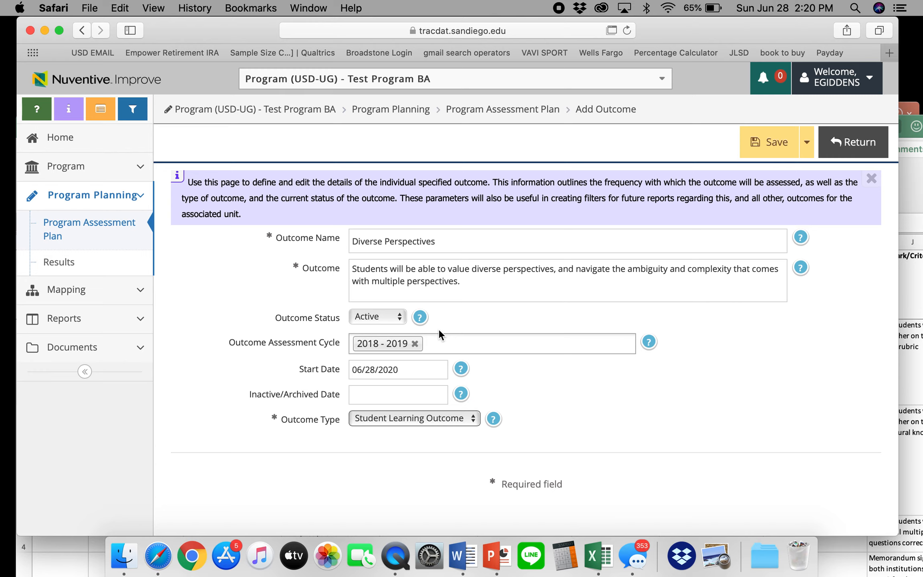
pyautogui.click(766, 144)
# Return to the Program Assessment Plan and show PowerPoint slide 13, 'At this point…'.
pyautogui.click(849, 147)
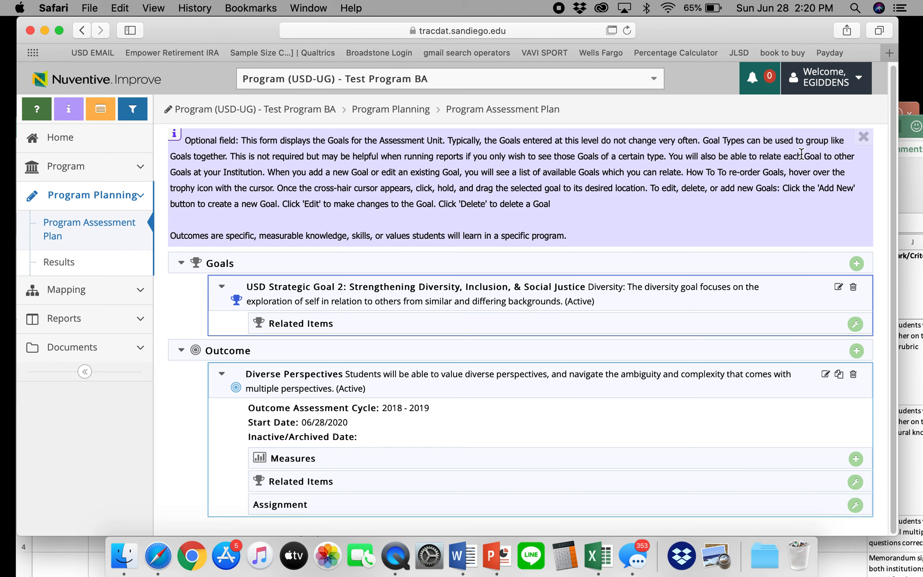
pyautogui.click(499, 547)
pyautogui.click(114, 497)
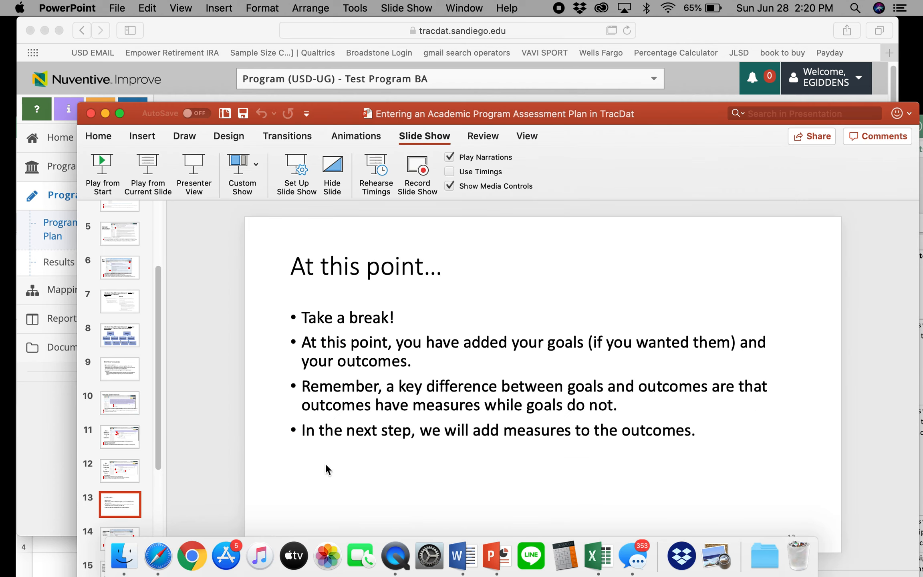